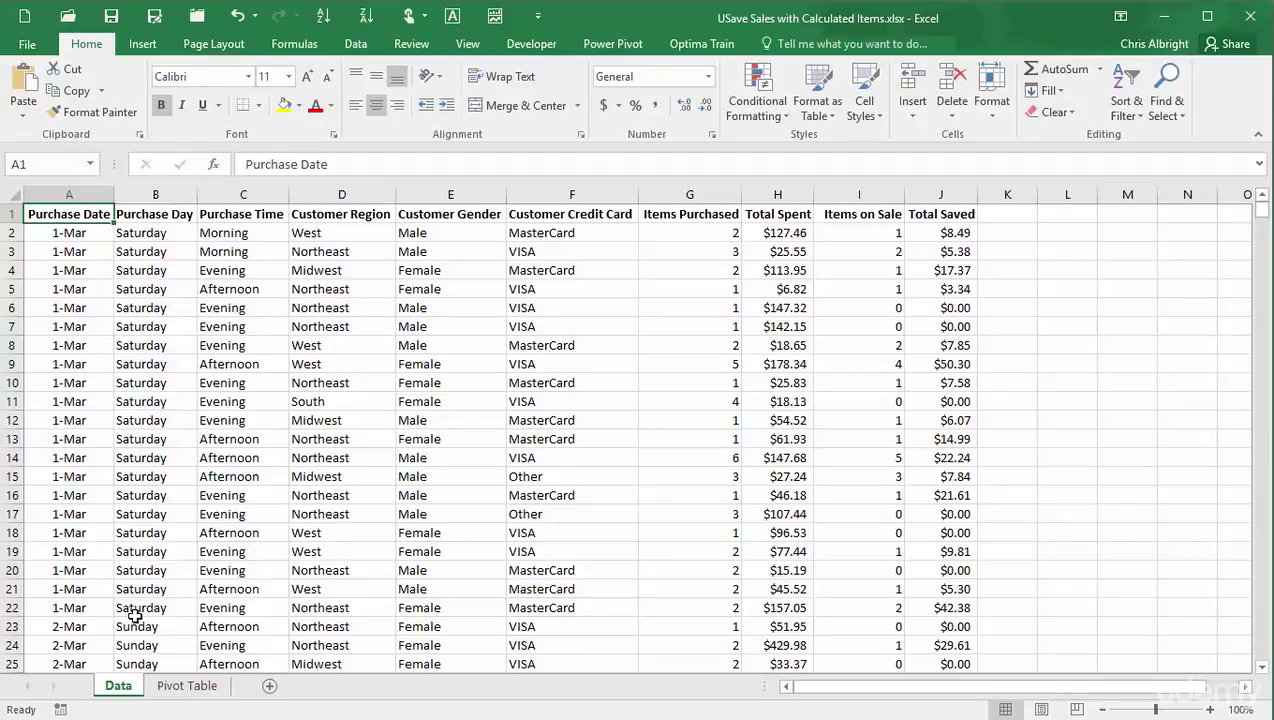
On the Pivot Table sheet, check whether a calculated item can be inserted from the Sum of Total Spent heading
click(180, 688)
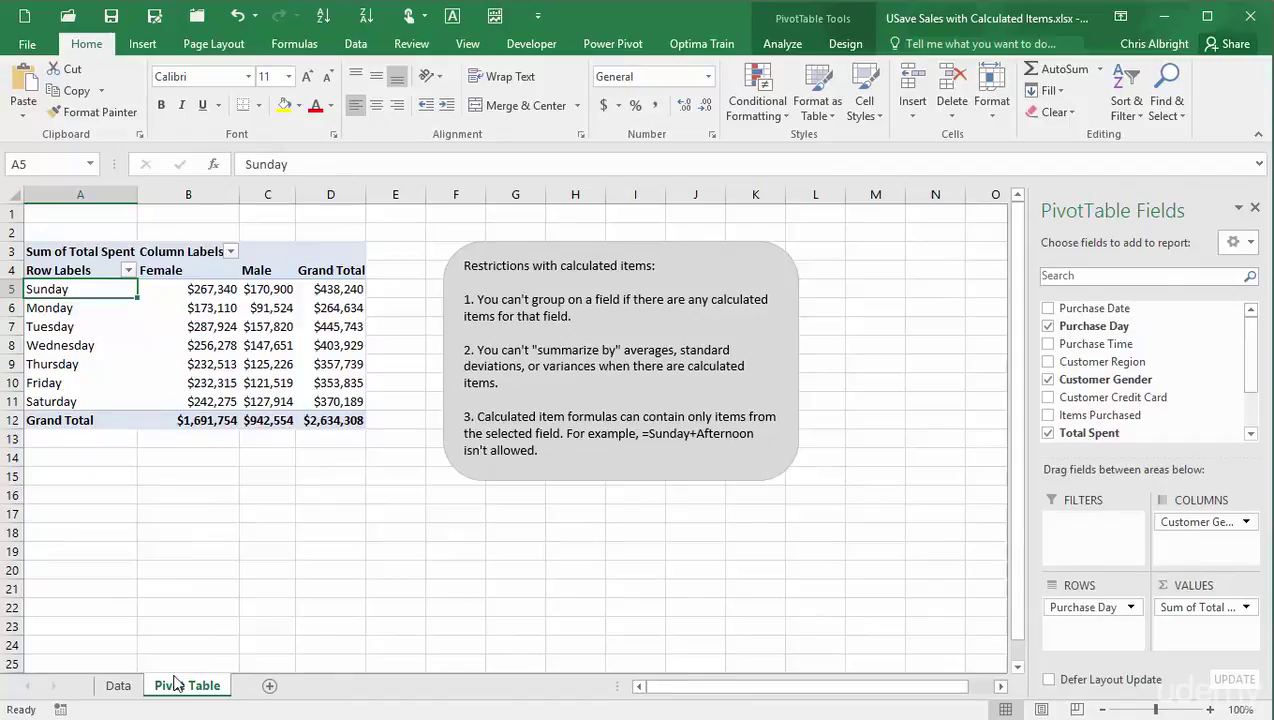
click(79, 252)
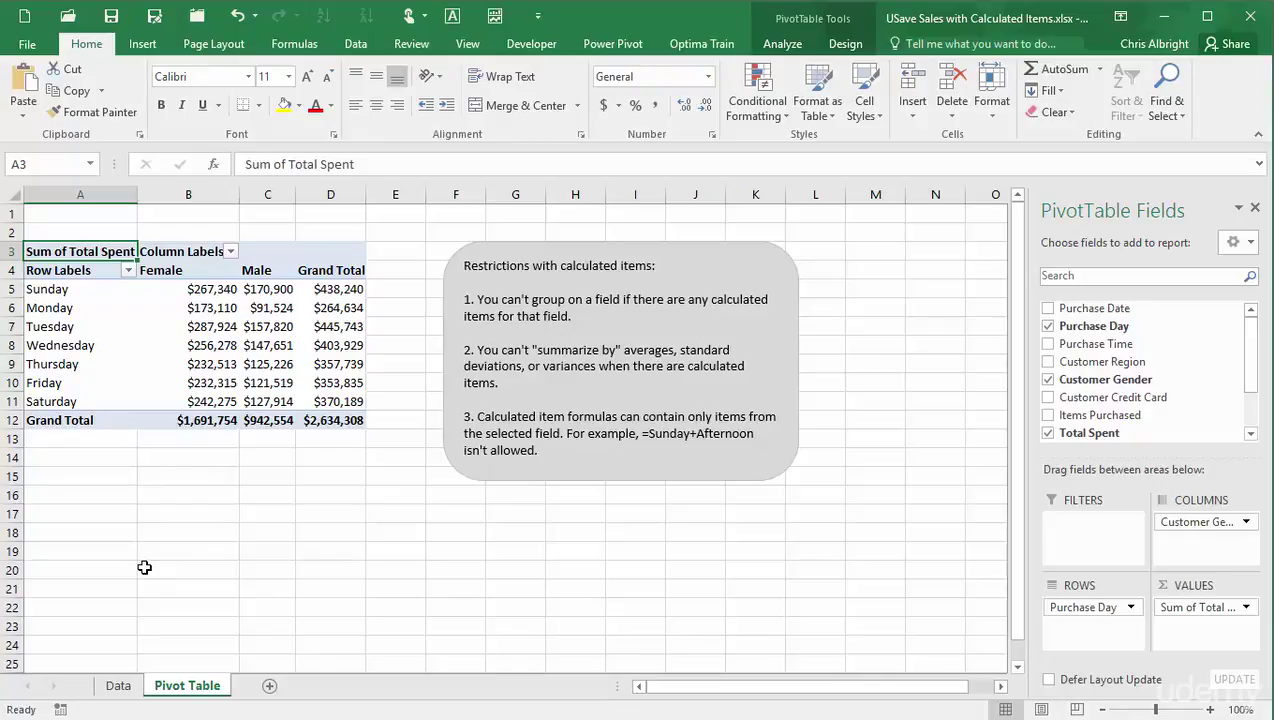
click(783, 45)
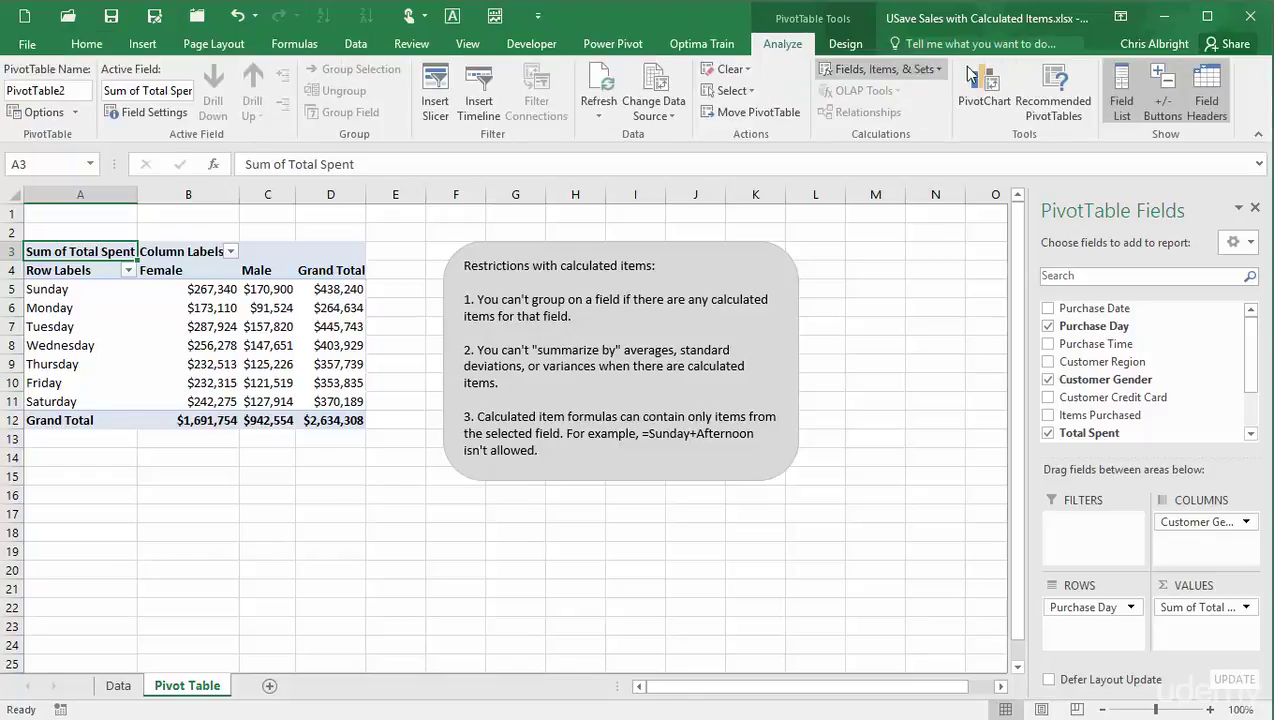
click(899, 69)
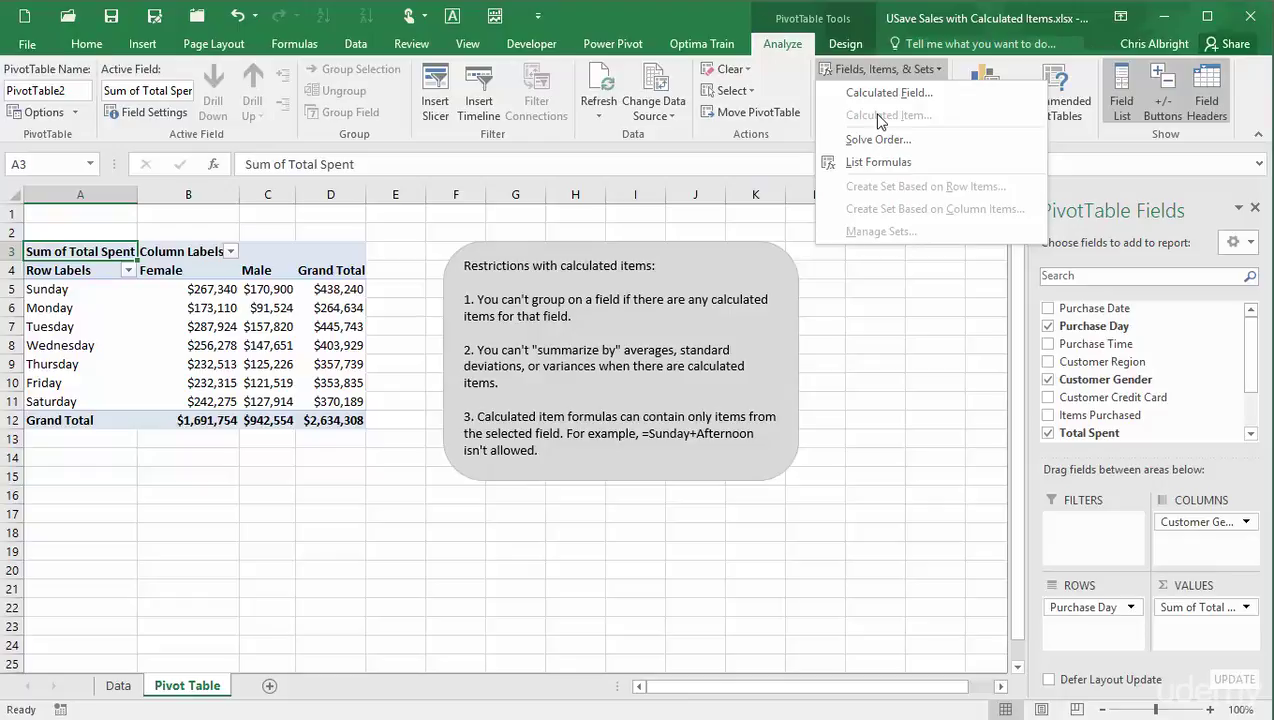
key(Escape)
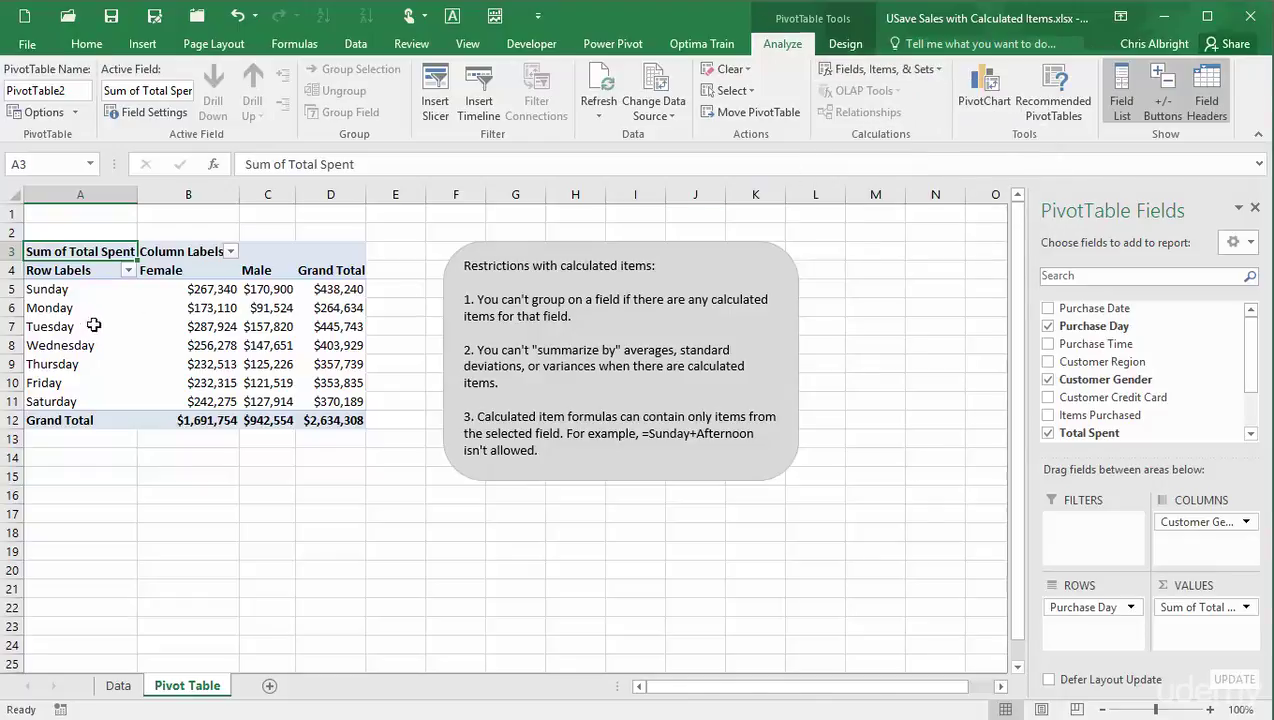
Add a calculated item named Weekend to the Purchase Day field with the formula = Sunday+ Saturday
click(58, 311)
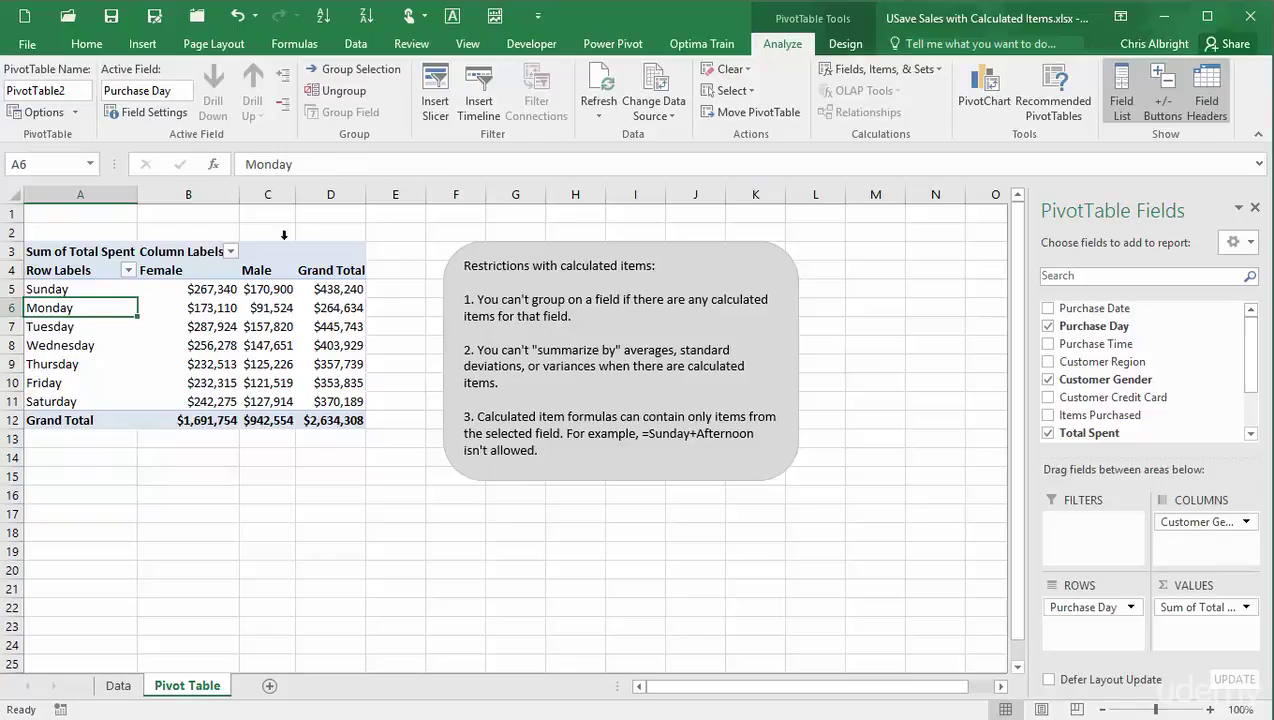
click(934, 70)
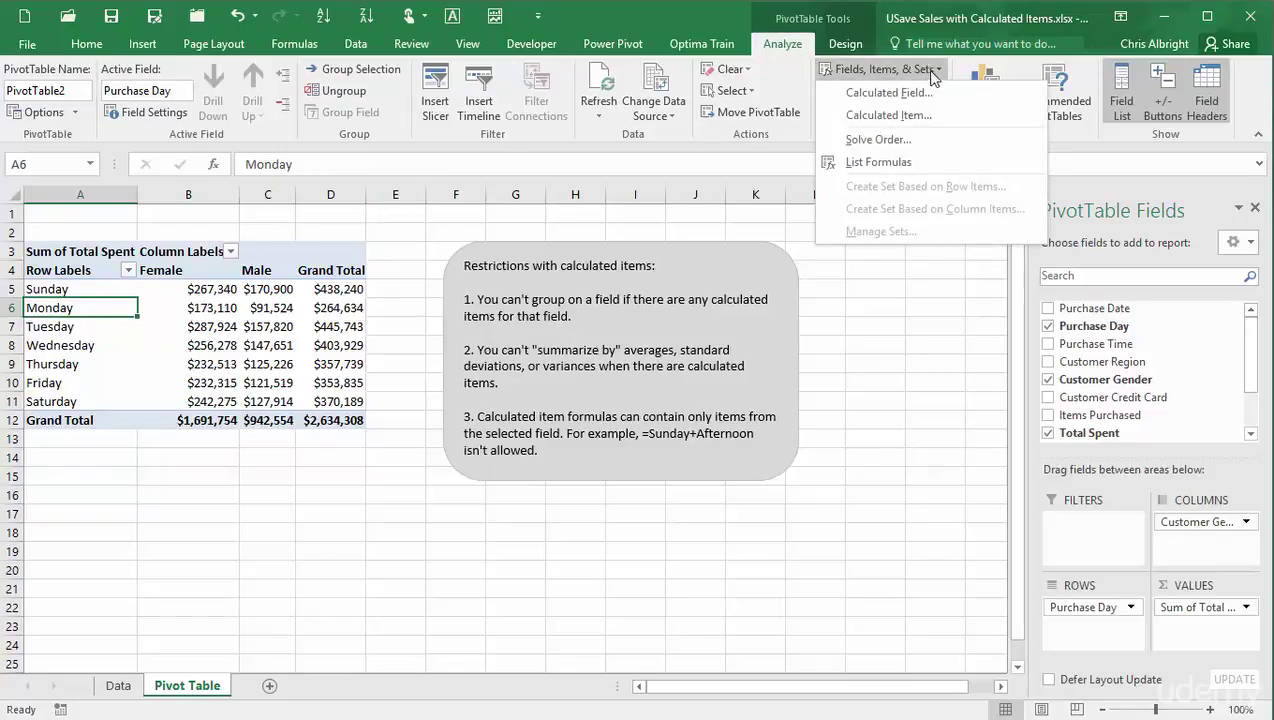
click(884, 118)
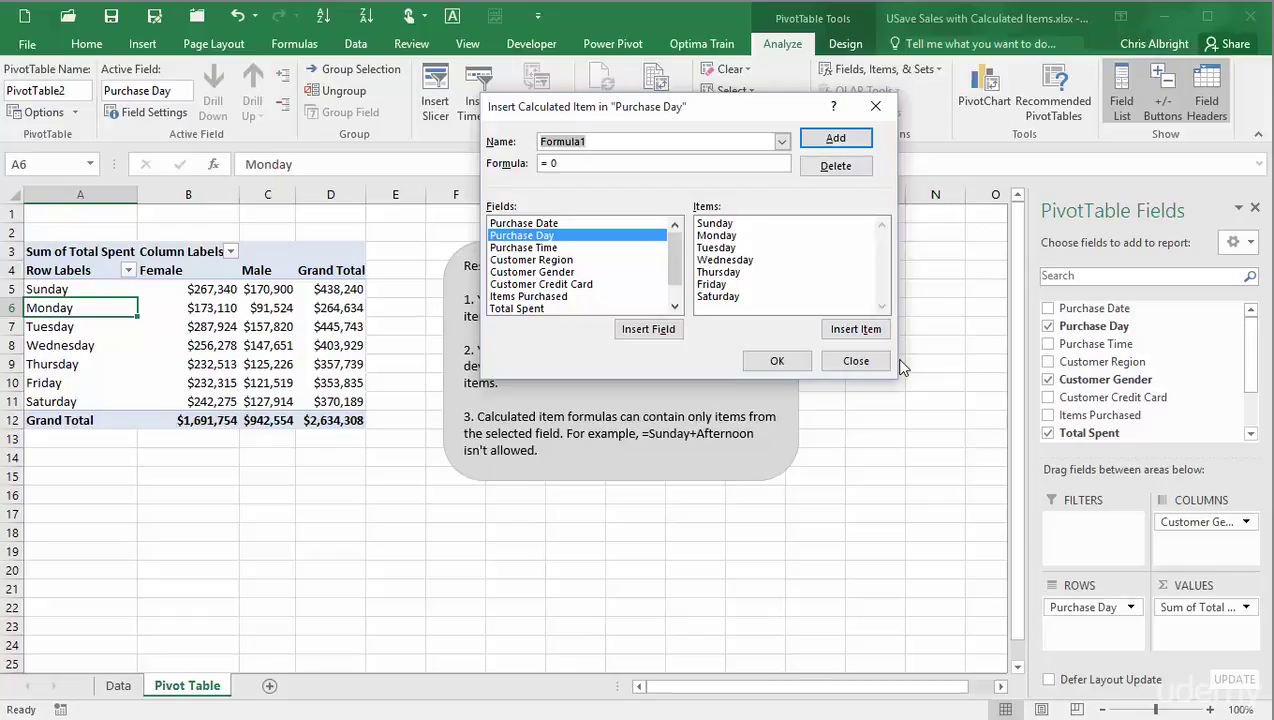
text(Weekend)
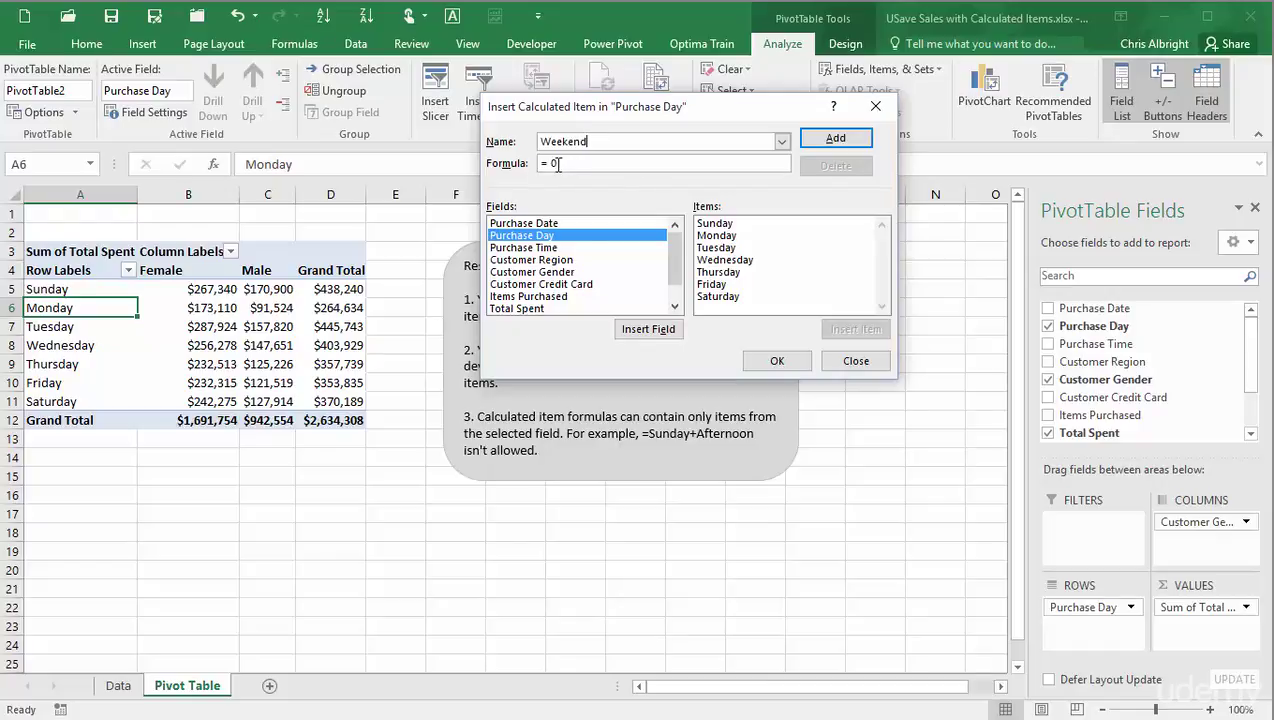
double_click(560, 163)
click(718, 226)
double_click(716, 224)
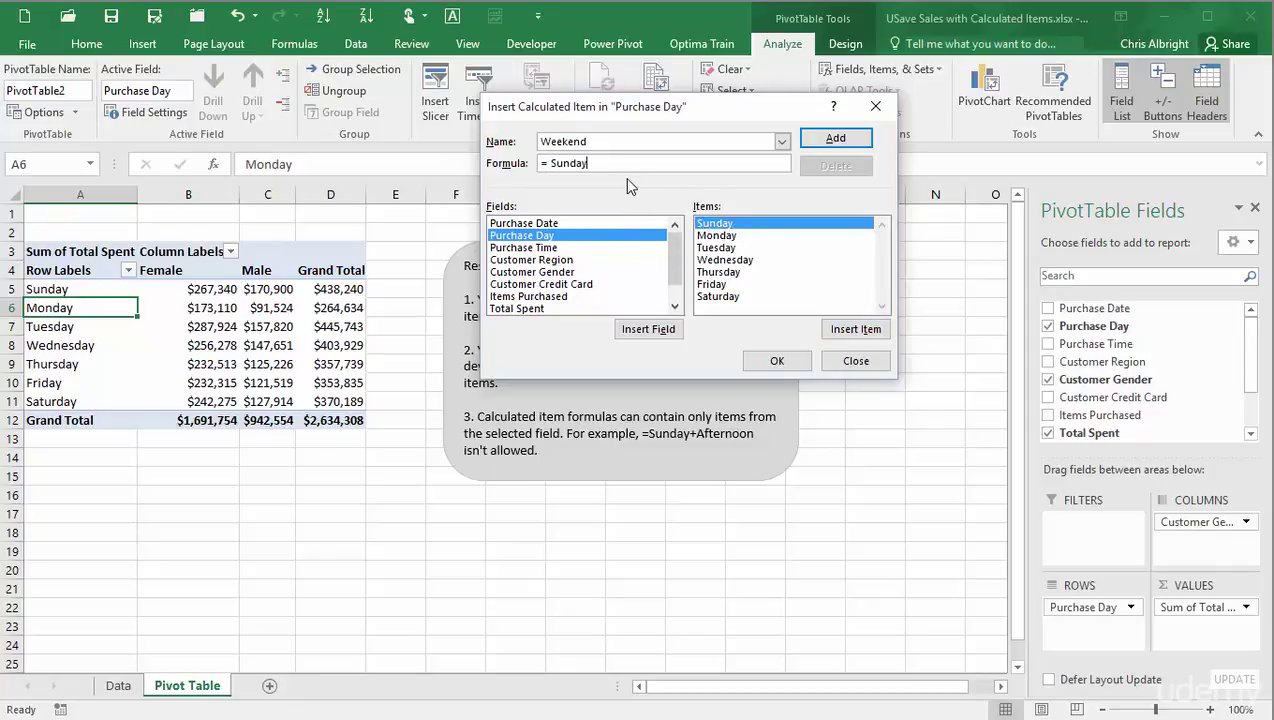
text(+)
click(724, 297)
double_click(725, 298)
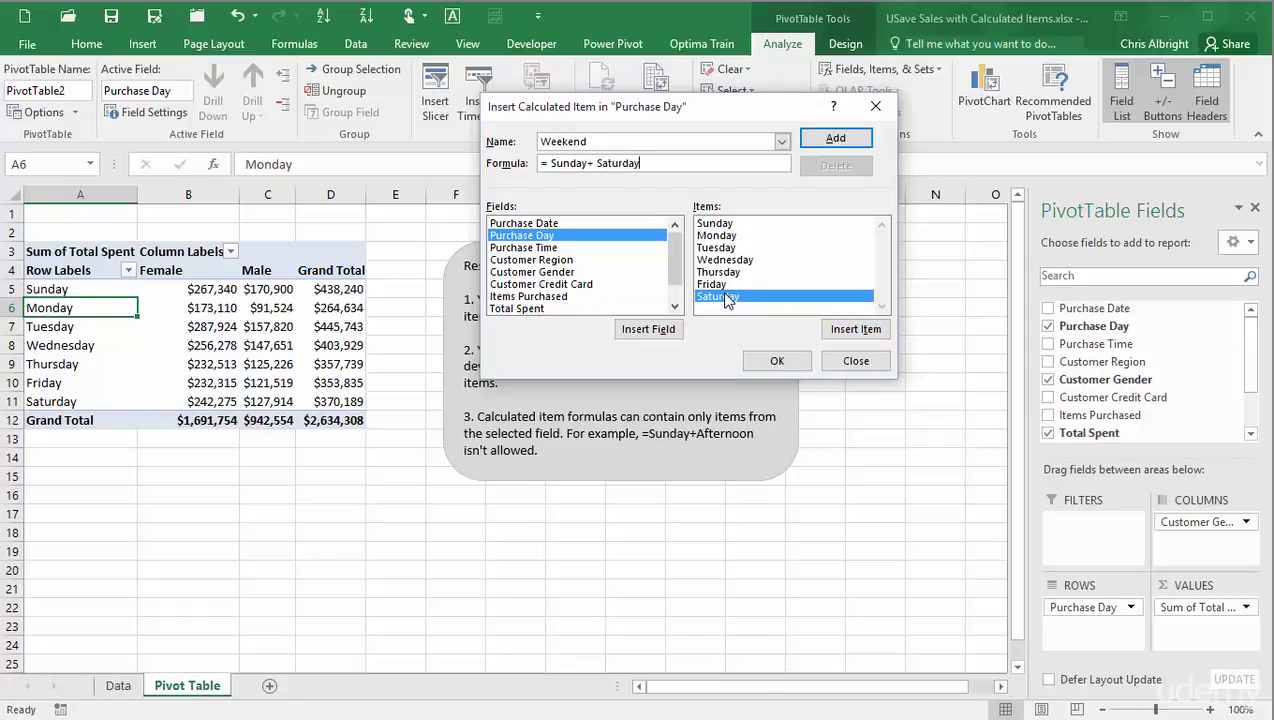
click(836, 139)
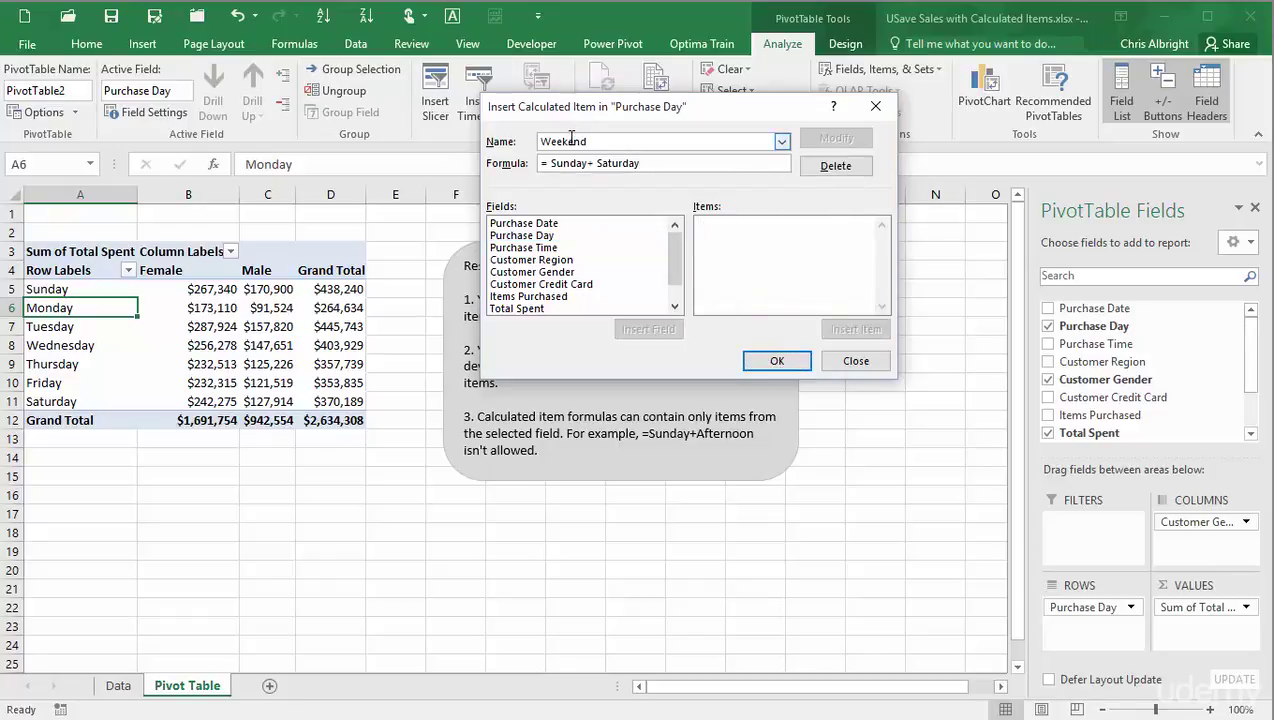
Name another calculated item Weekday and replace the formula's contents with 'Purchase Day' Monday+
drag(563, 141, 610, 142)
text(day)
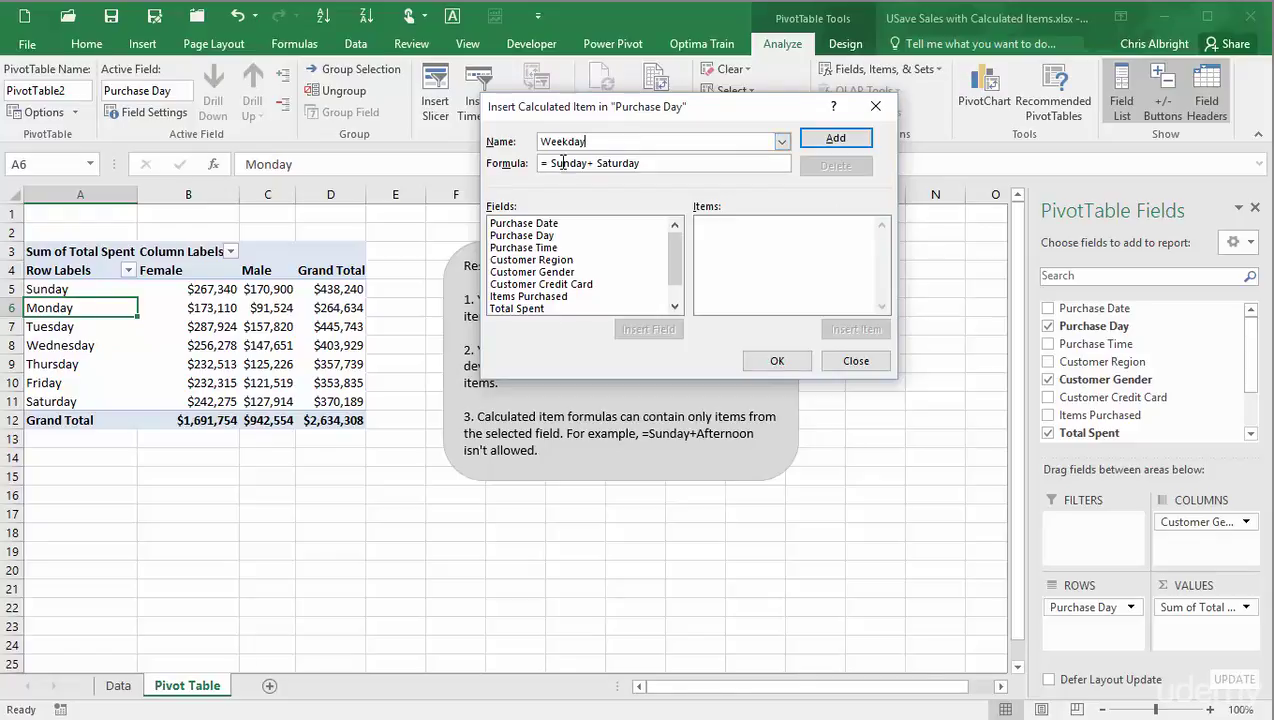
drag(550, 164, 662, 172)
key(BackSpace)
click(541, 236)
double_click(541, 236)
double_click(716, 238)
text(+)
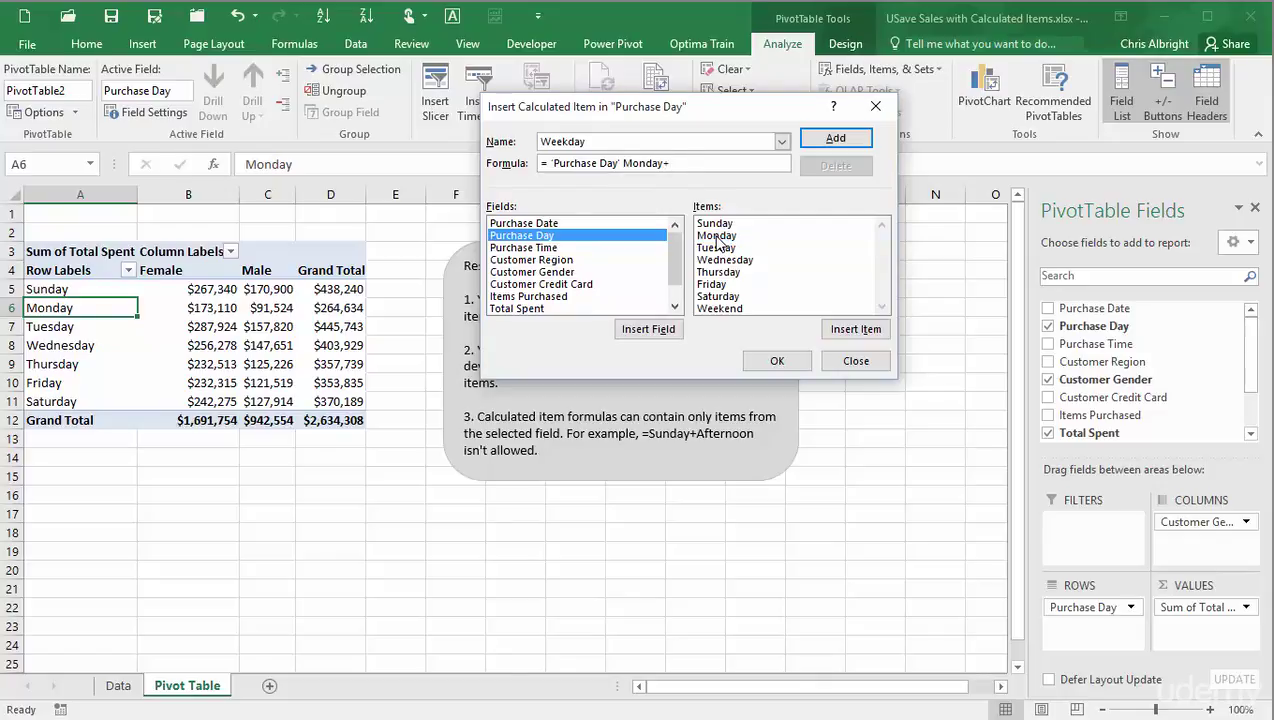
Extend the Weekday formula with Wednesday+ Thursday+ Friday, add the item and apply the calculated items to the pivot table
click(716, 248)
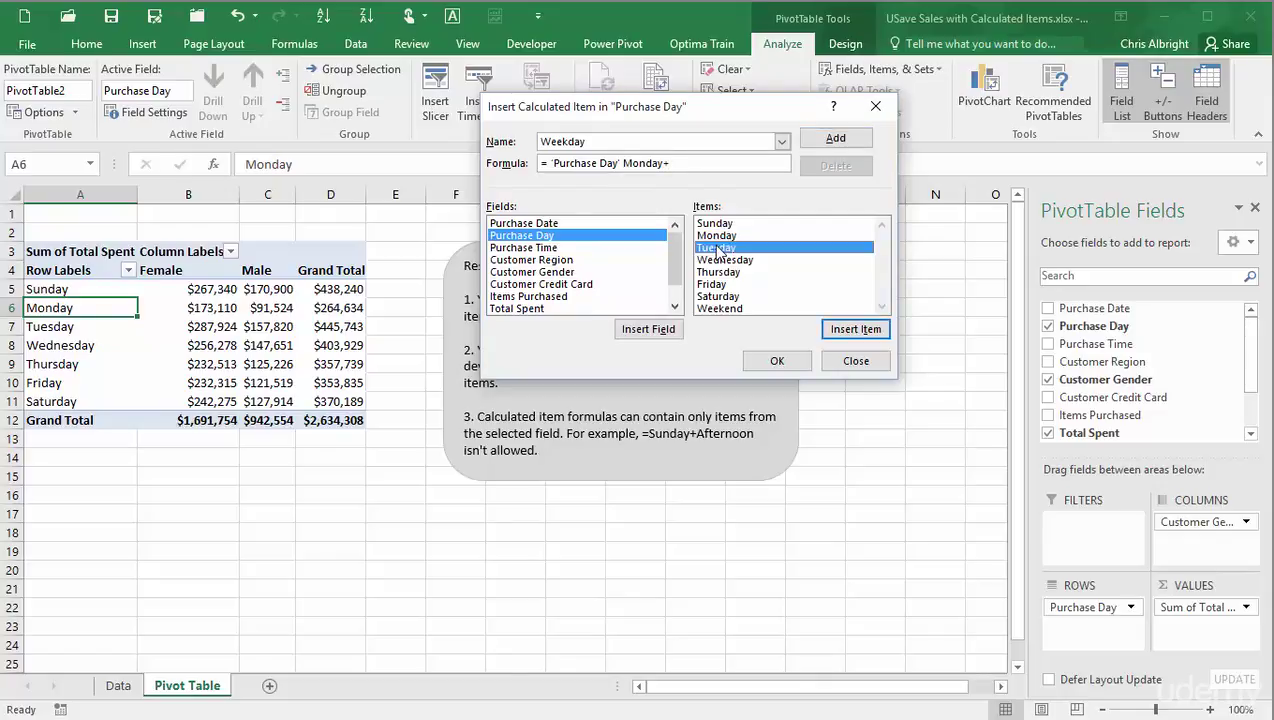
double_click(721, 260)
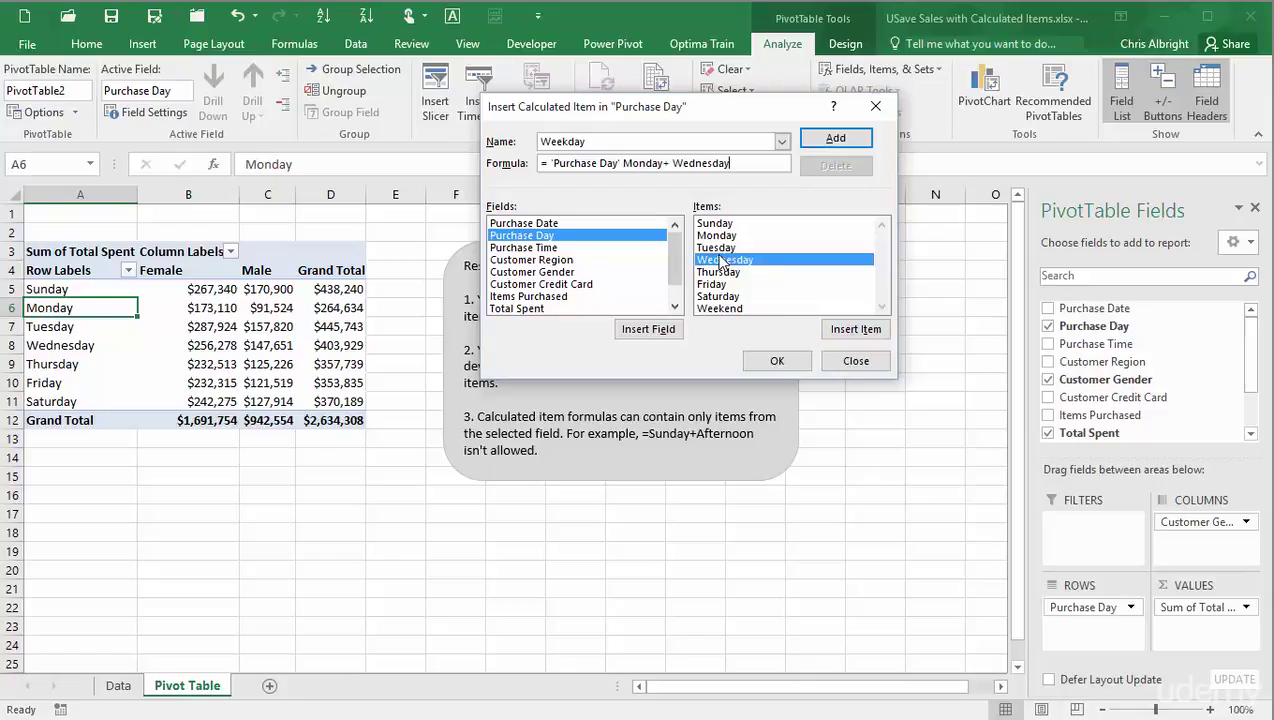
text(+)
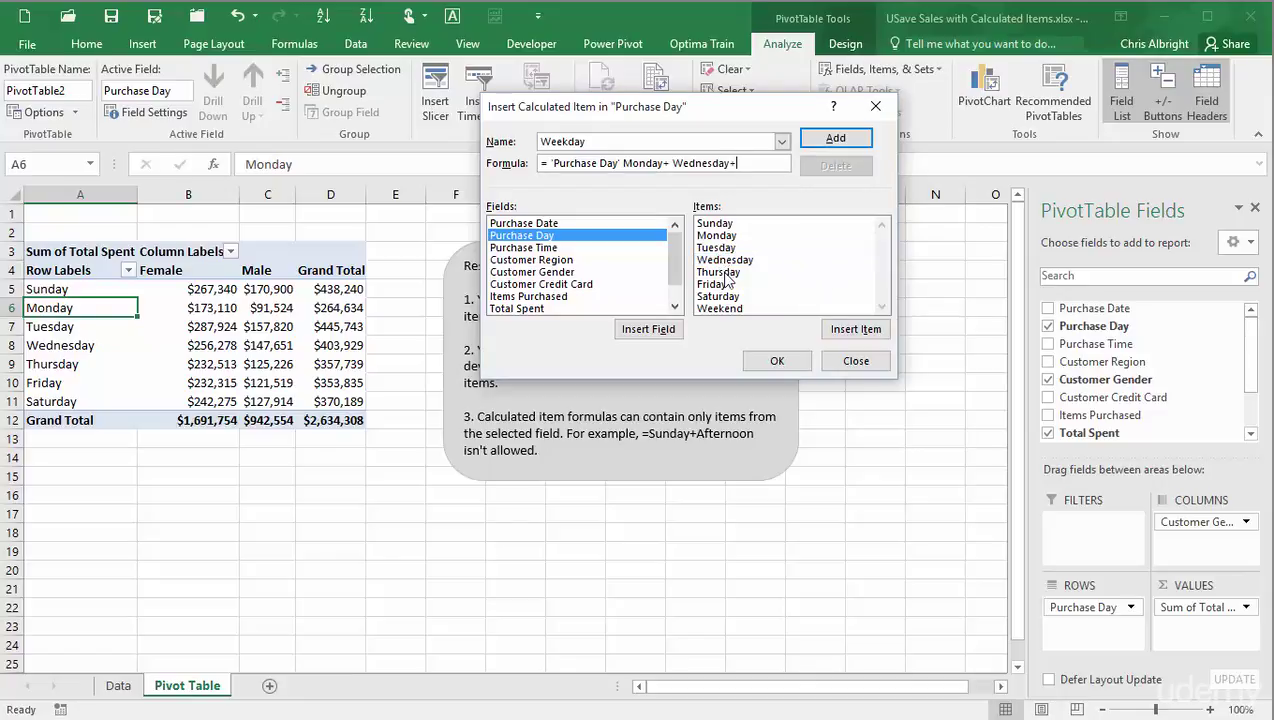
double_click(725, 274)
text(+)
double_click(712, 284)
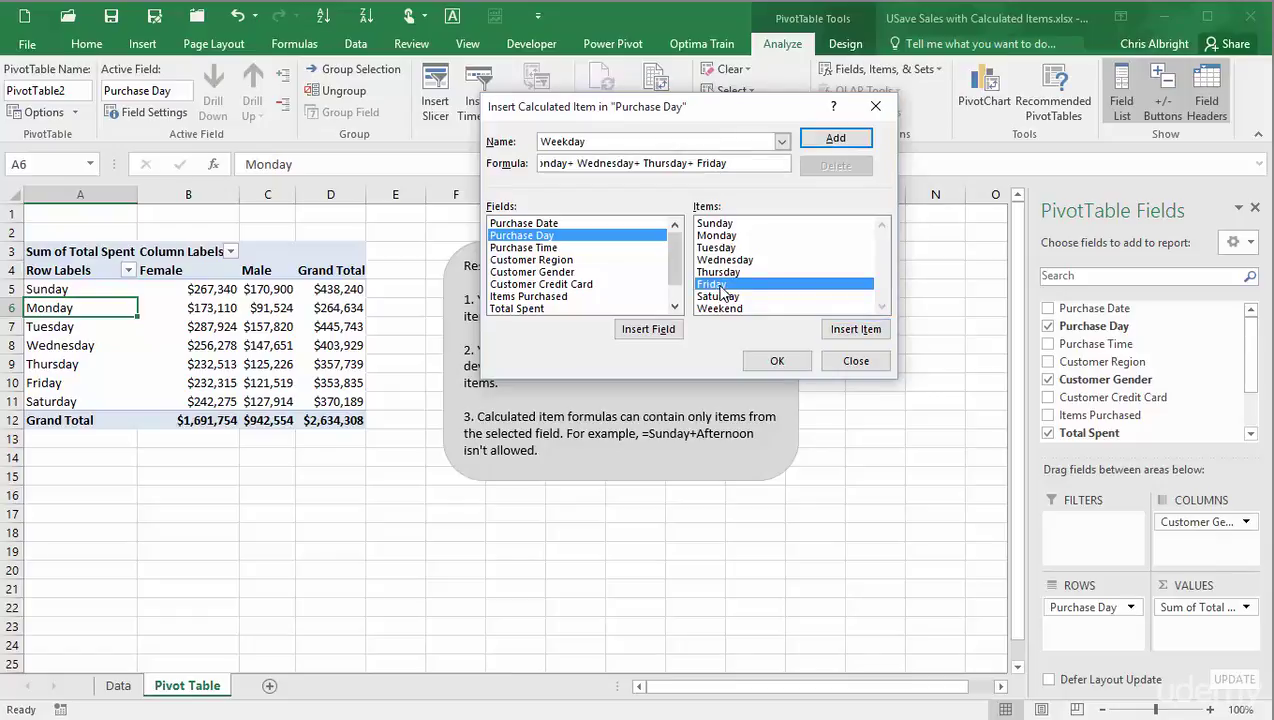
click(836, 141)
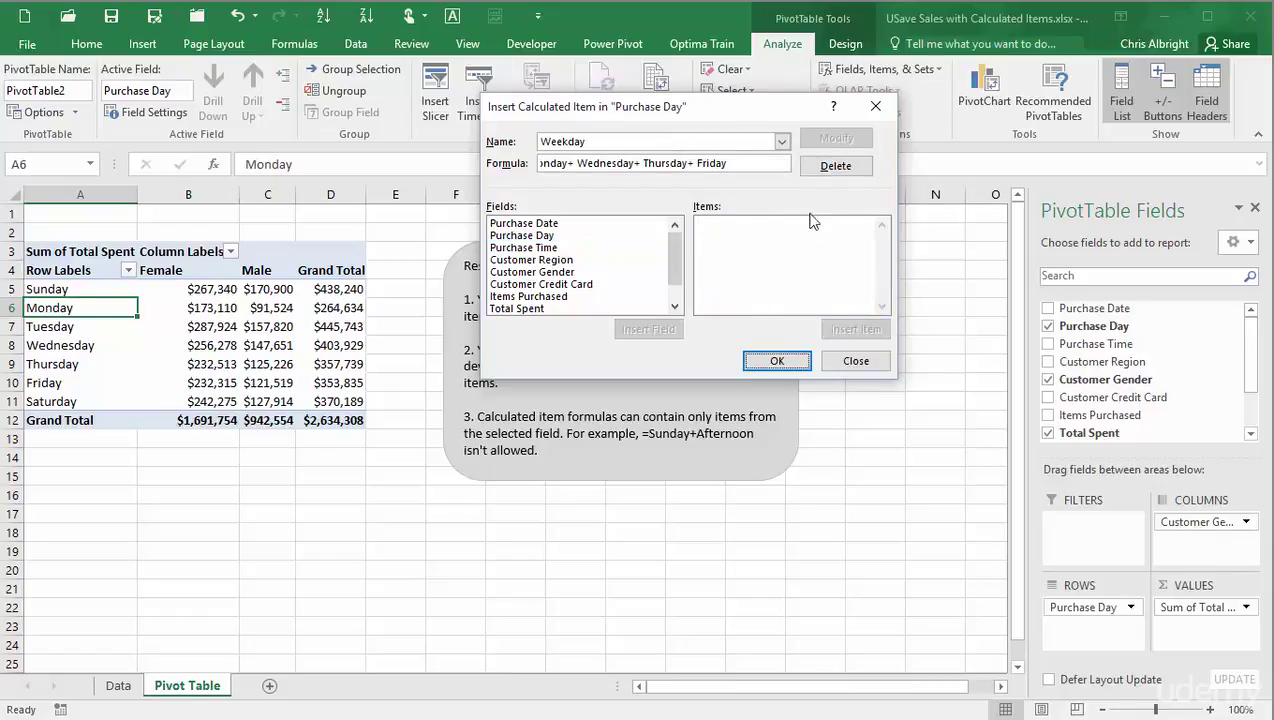
click(786, 361)
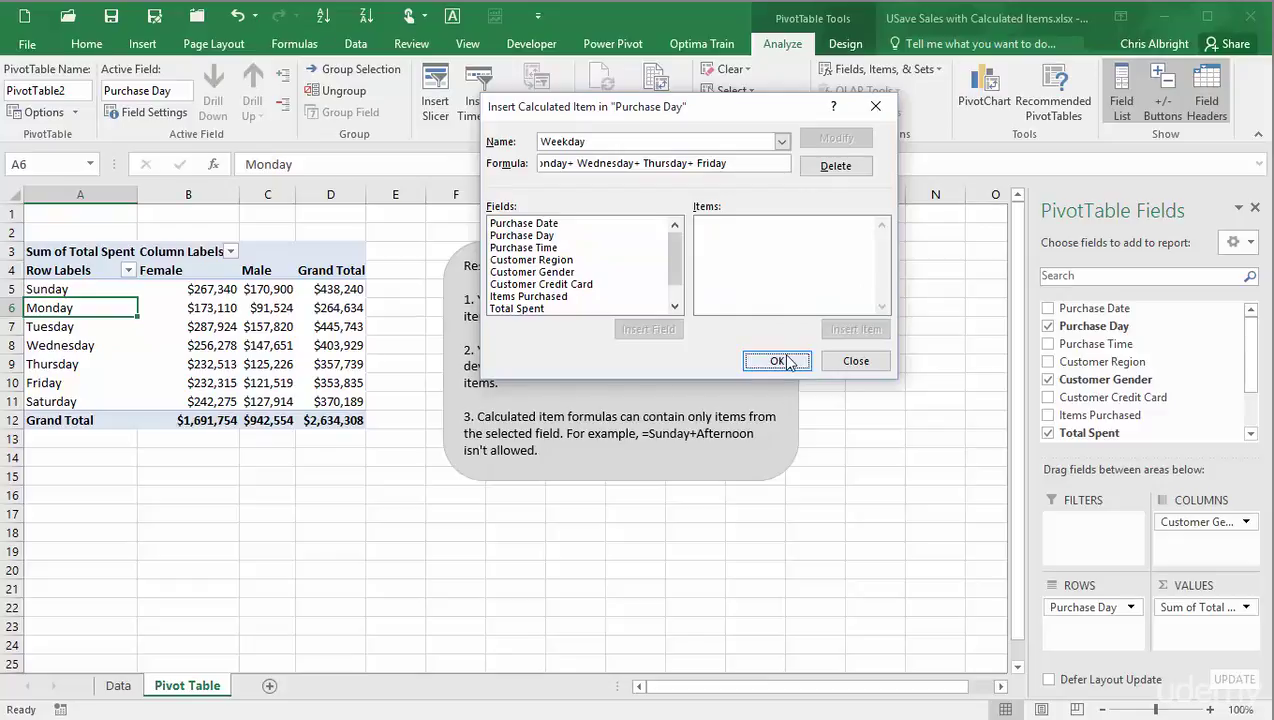
click(786, 361)
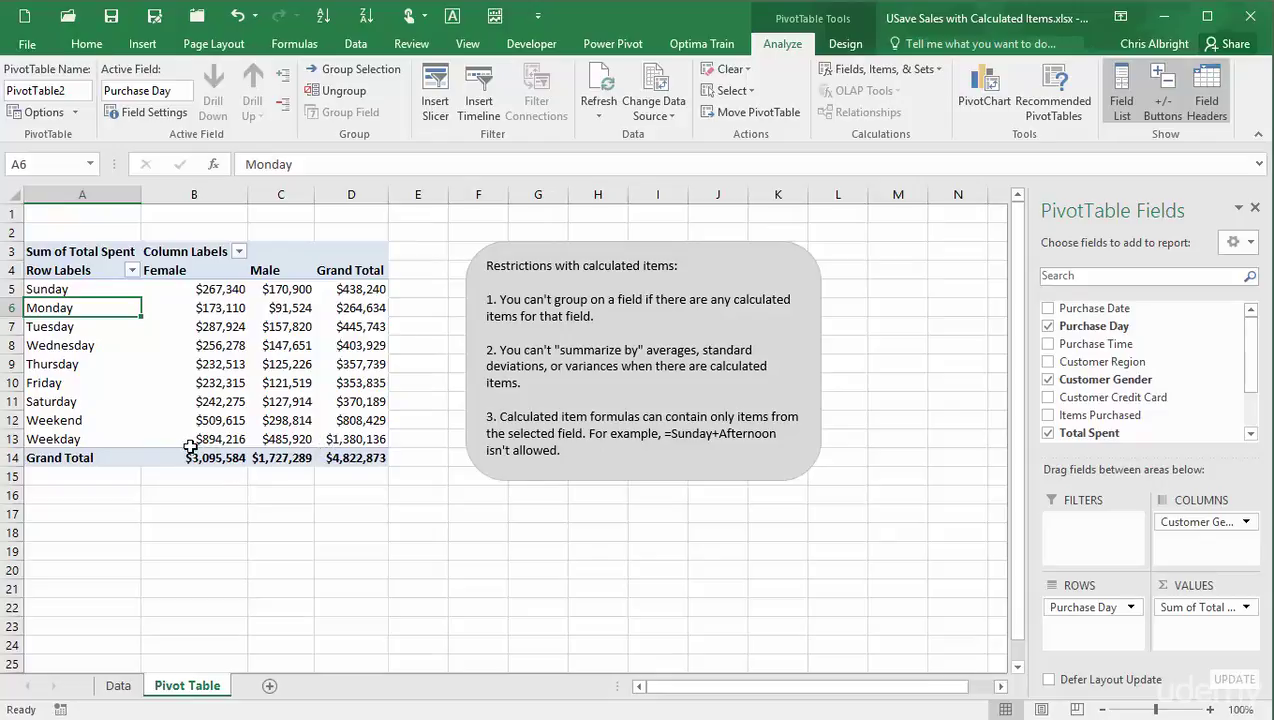
Inspect the Purchase Day items in the row labels filter without changing the selection
mouse_move(212, 420)
click(133, 272)
click(194, 700)
Review the stored formula of the Weekday calculated item in the Purchase Day field
click(932, 70)
click(895, 115)
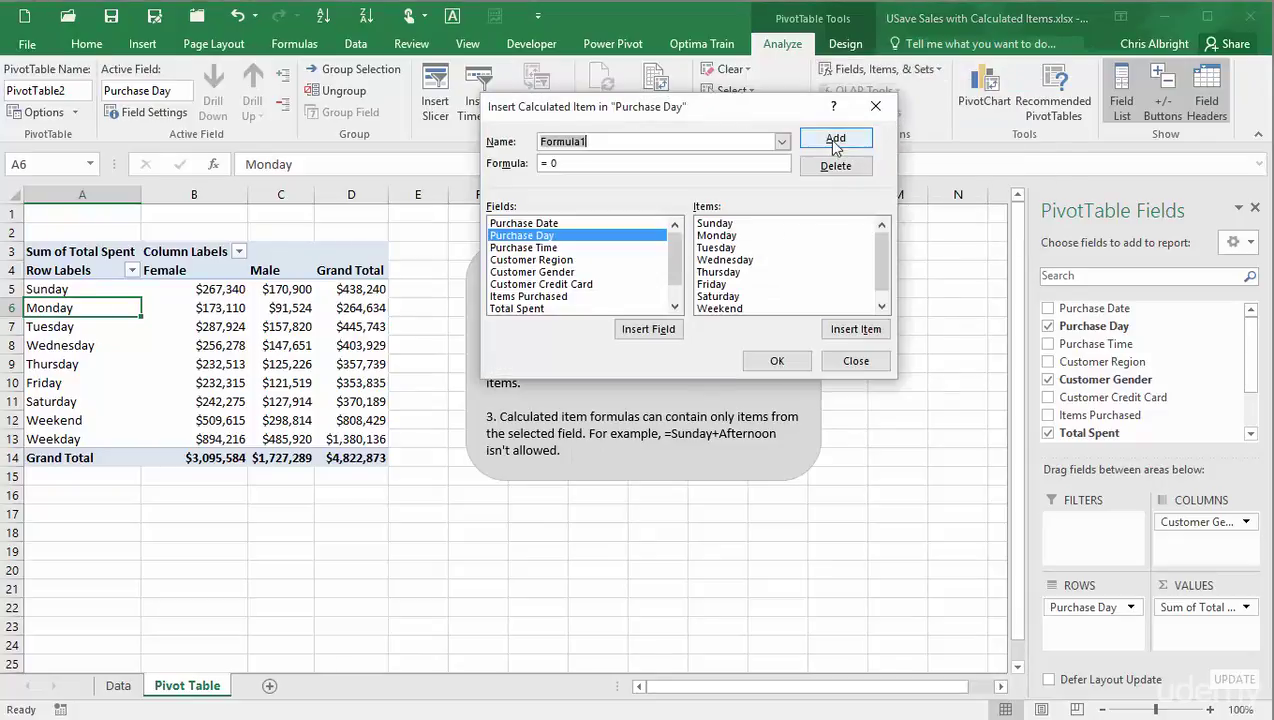
click(782, 142)
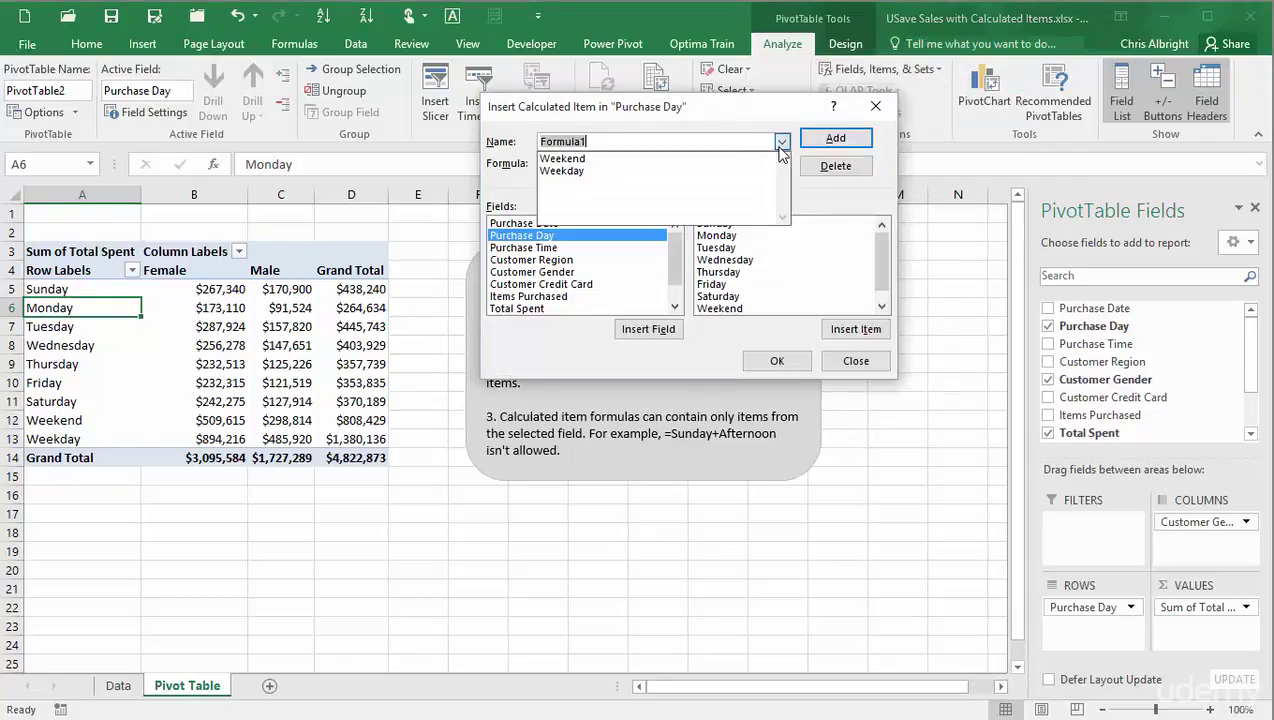
click(563, 172)
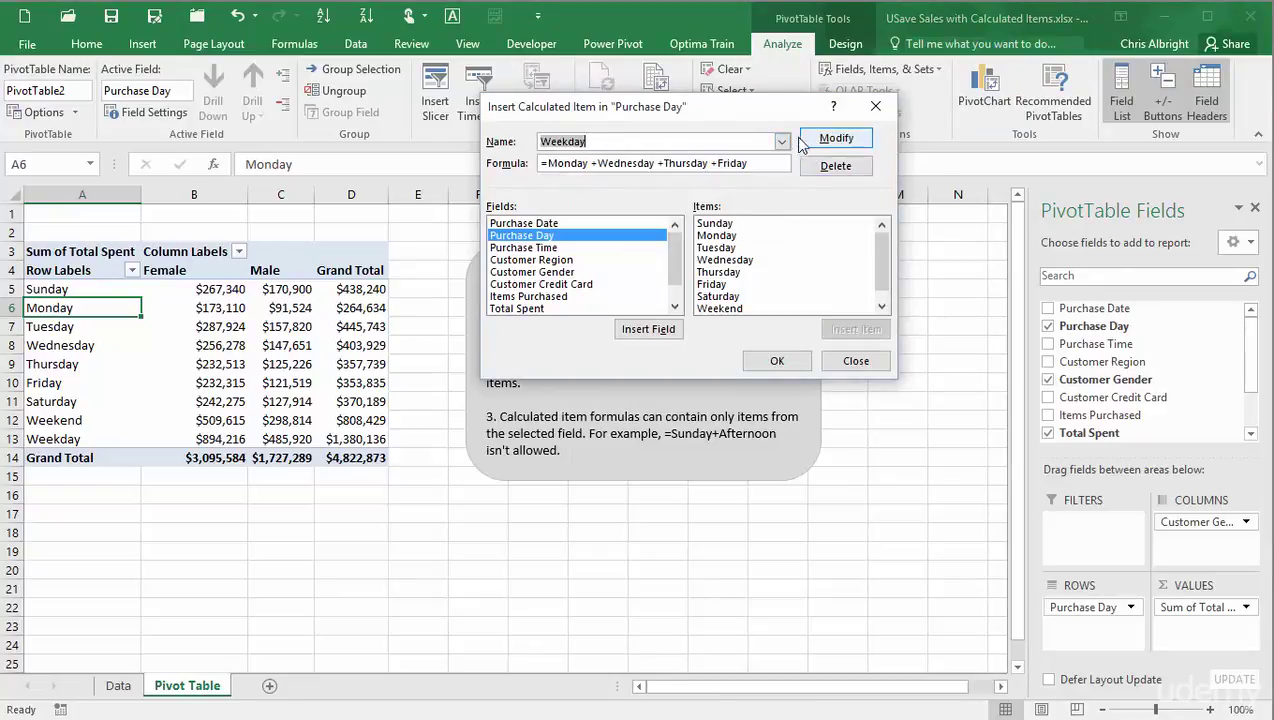
click(855, 362)
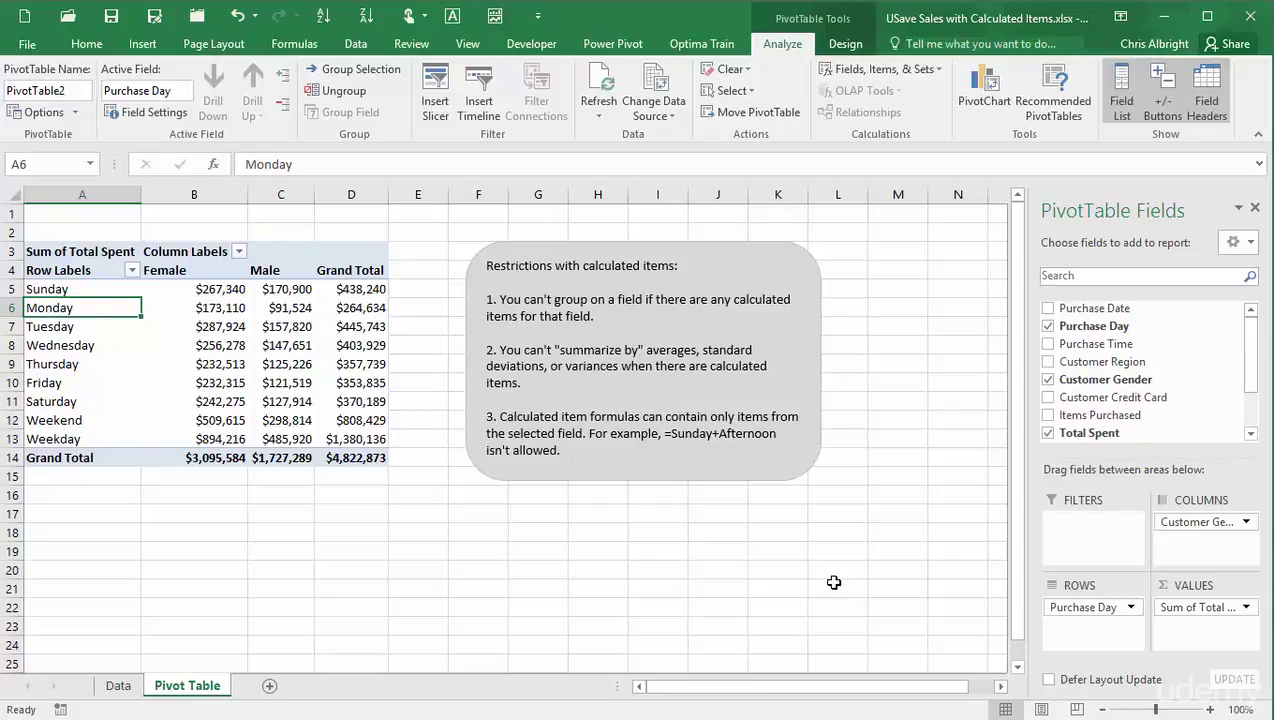
Try to group the Purchase Day row labels from the Monday item
right_click(76, 312)
click(144, 491)
drag(1130, 310, 780, 320)
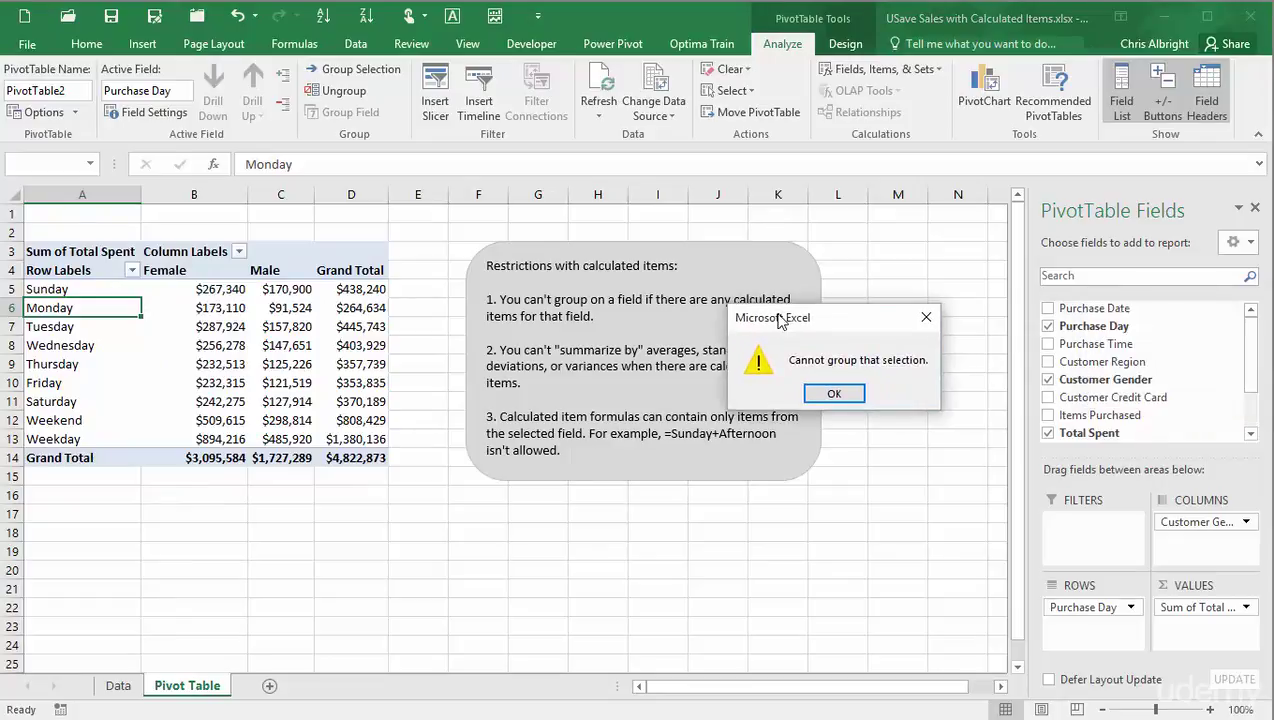
click(836, 395)
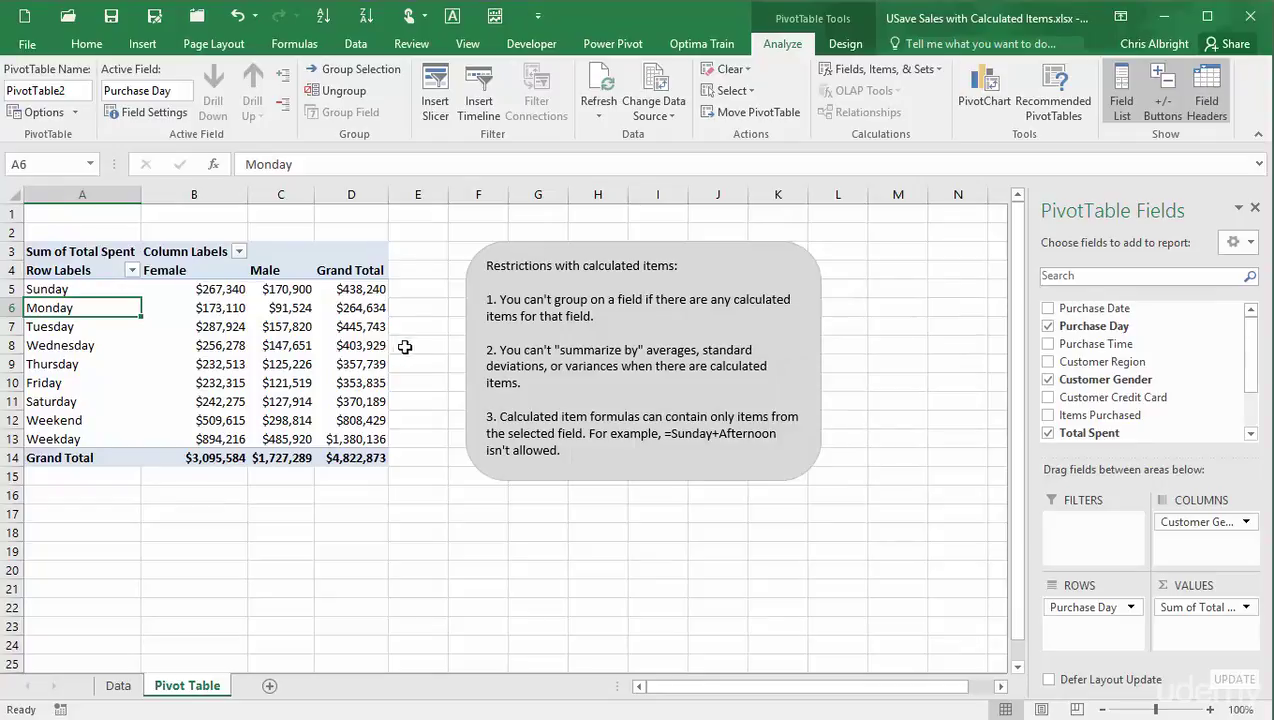
Try to summarize the Total Spent values by Average from Tuesday's grand total cell
click(368, 327)
right_click(368, 327)
mouse_move(428, 484)
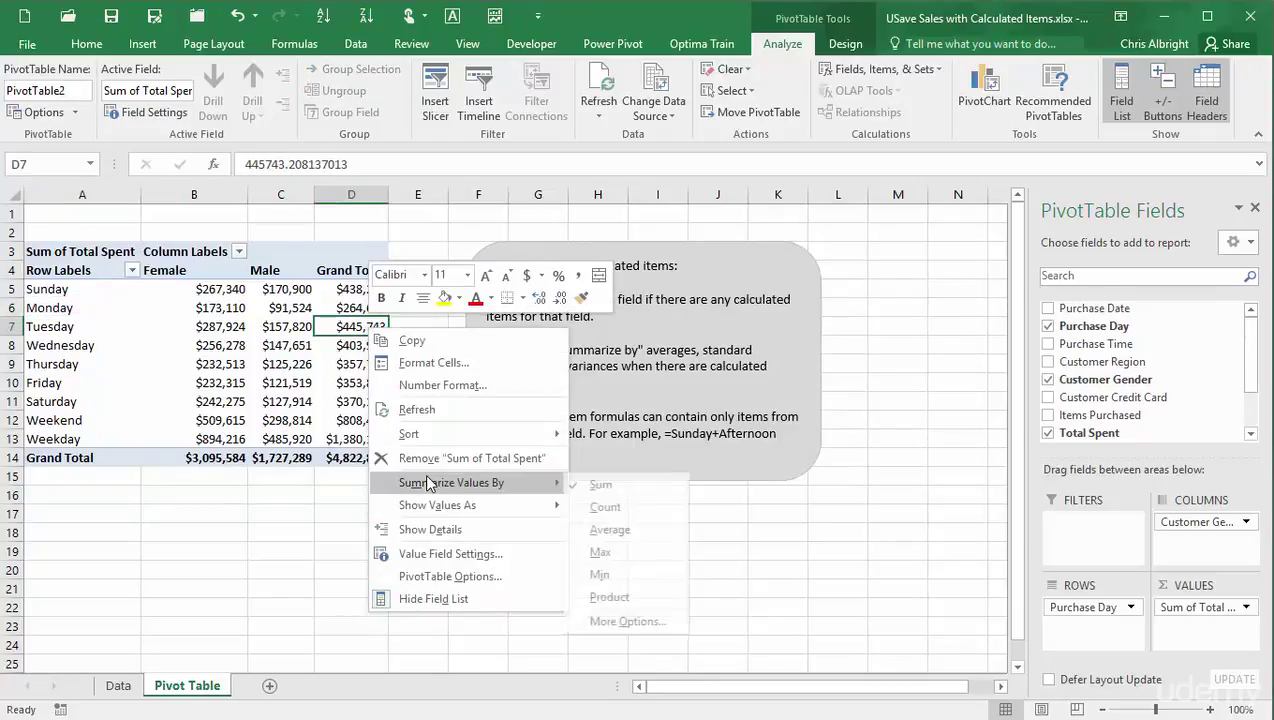
click(614, 529)
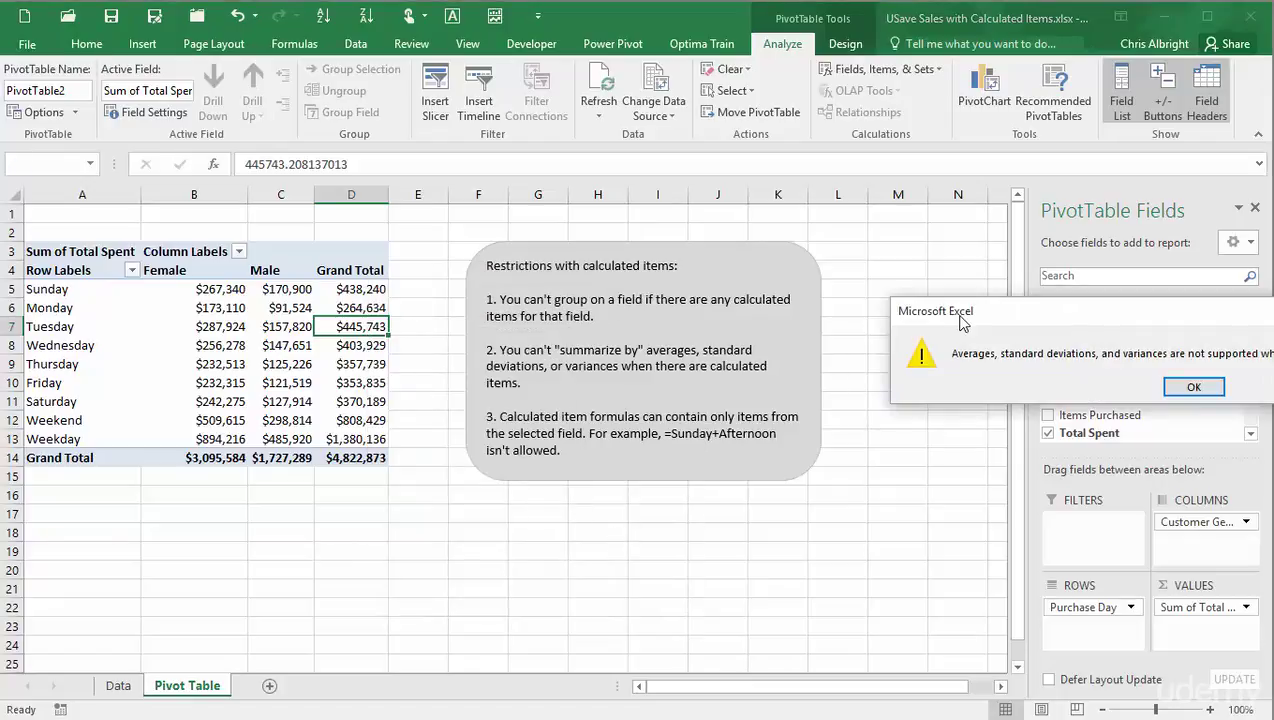
drag(942, 321, 561, 310)
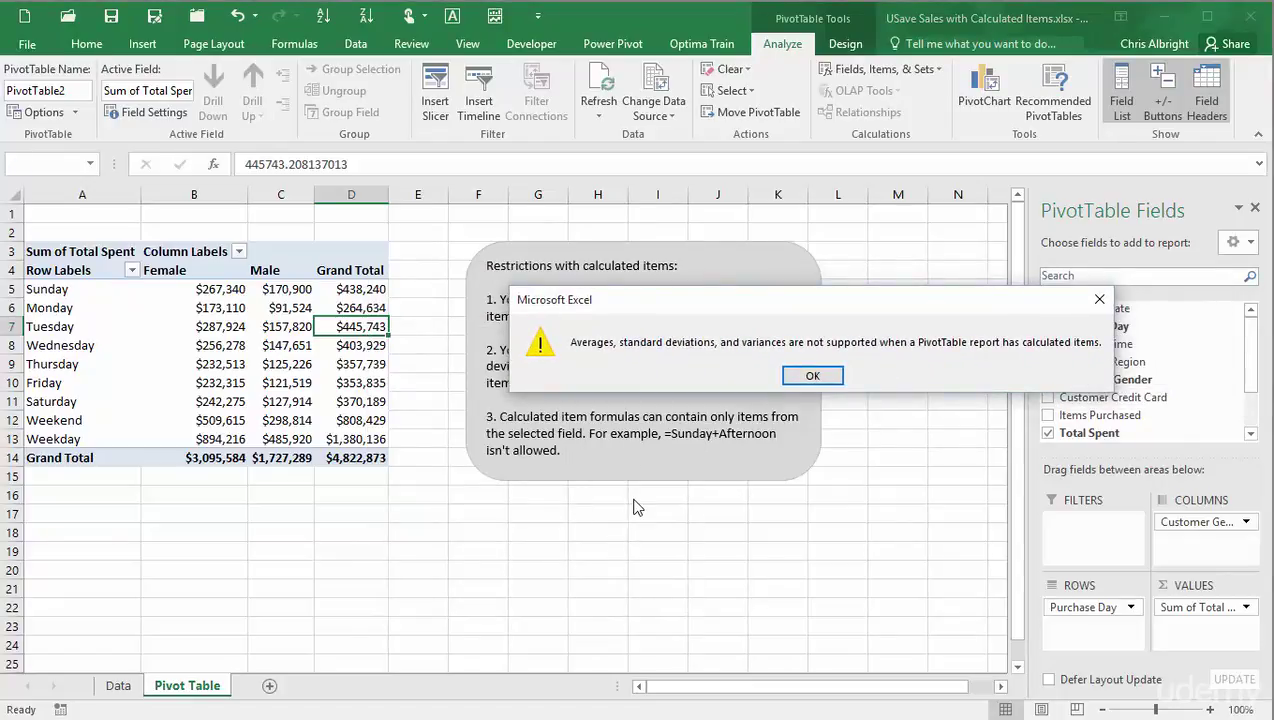
click(813, 377)
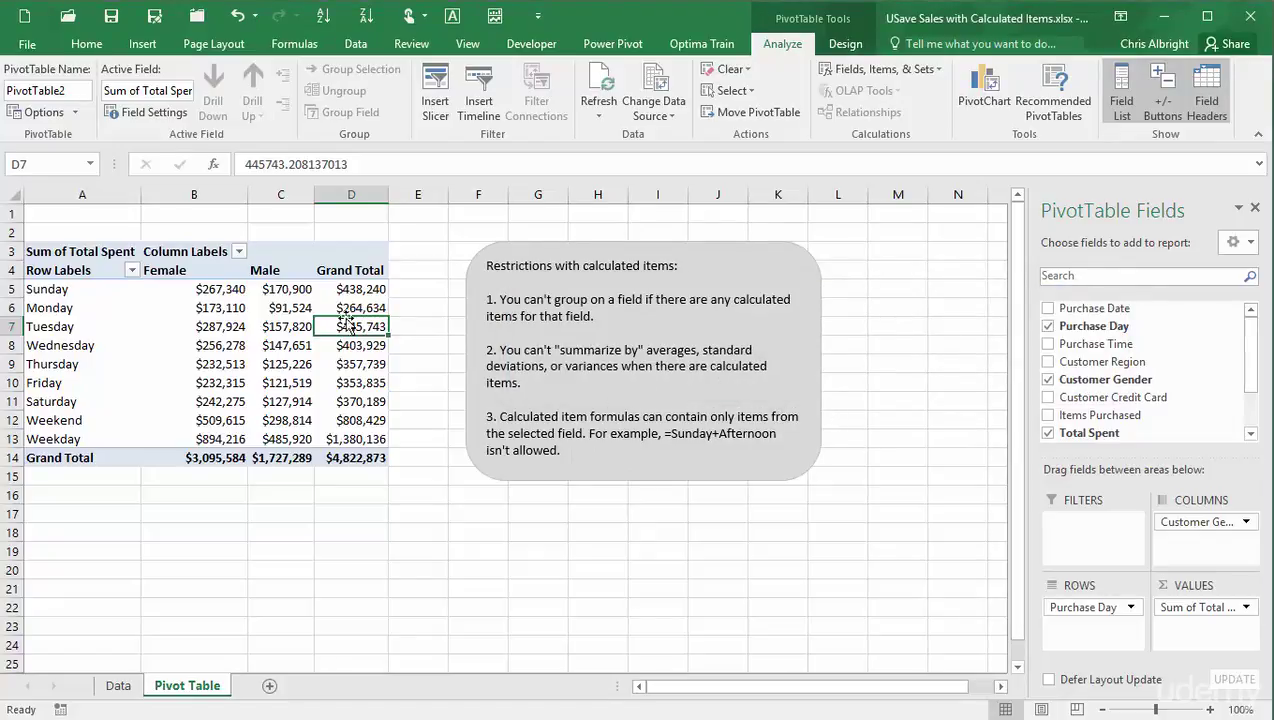
Start a new calculated item named Mixed in the Purchase Day field from the Wednesday row label
click(52, 345)
click(78, 345)
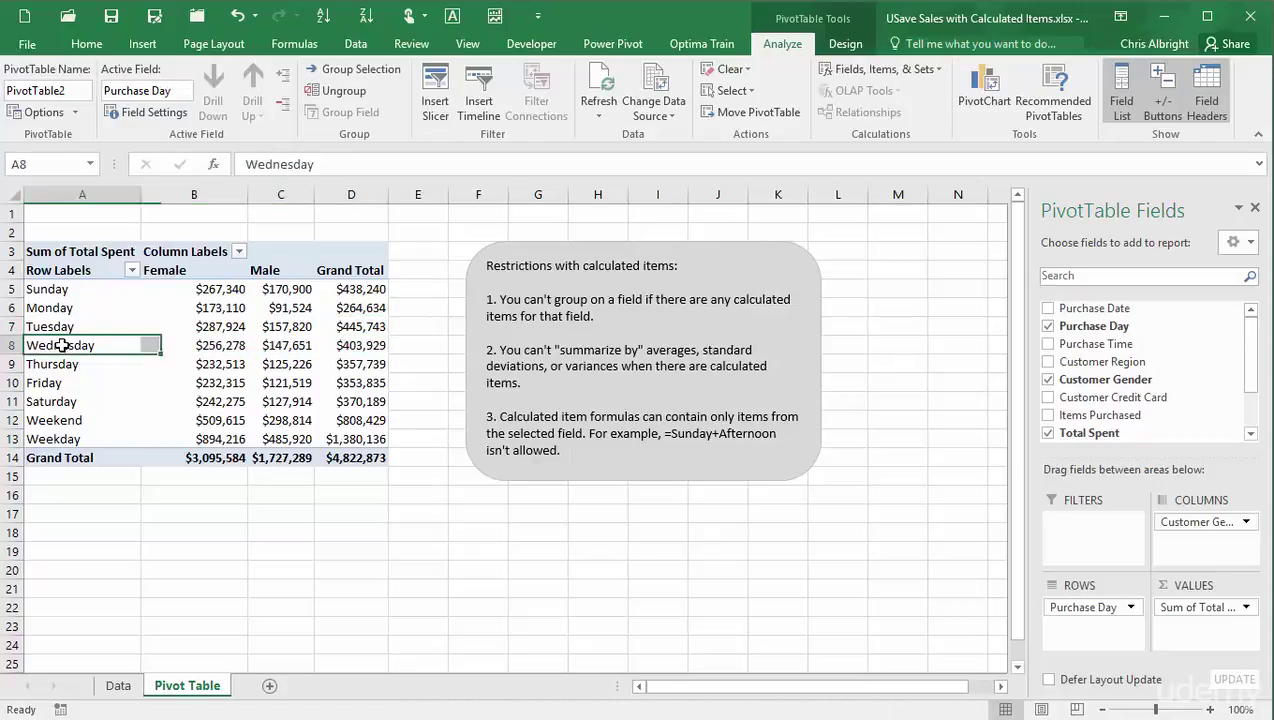
click(915, 68)
click(868, 110)
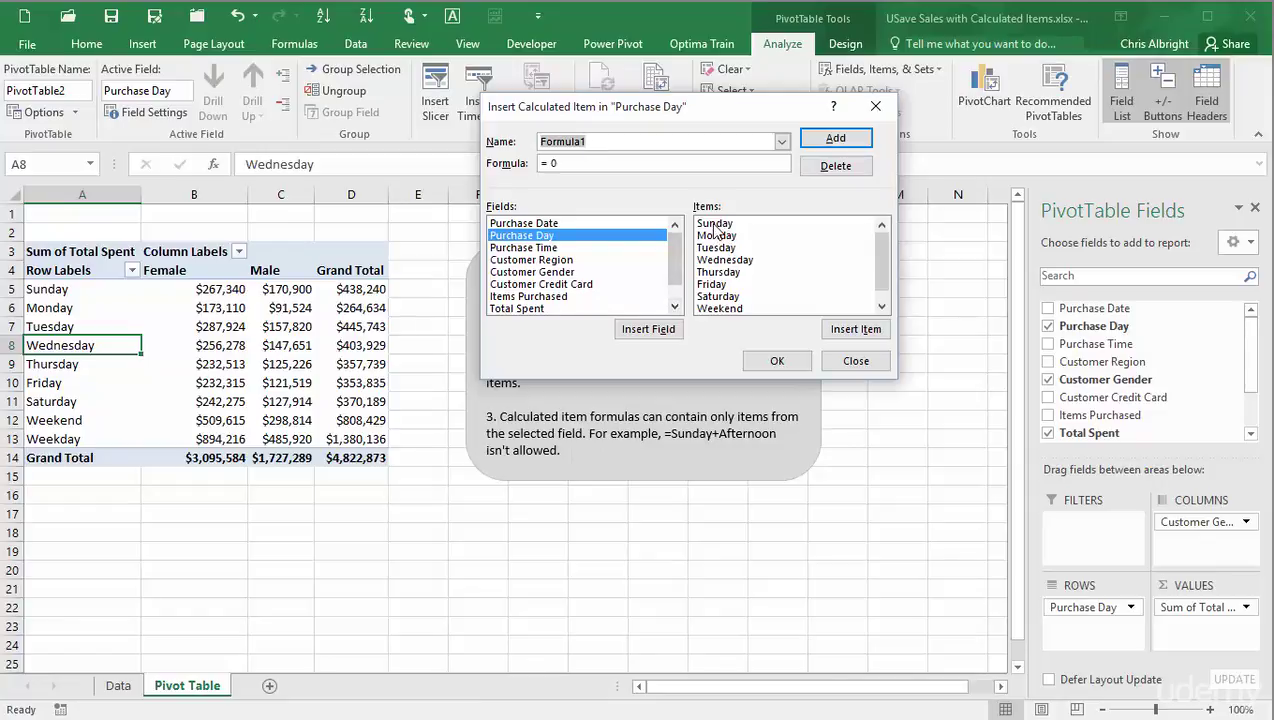
text(Mixed)
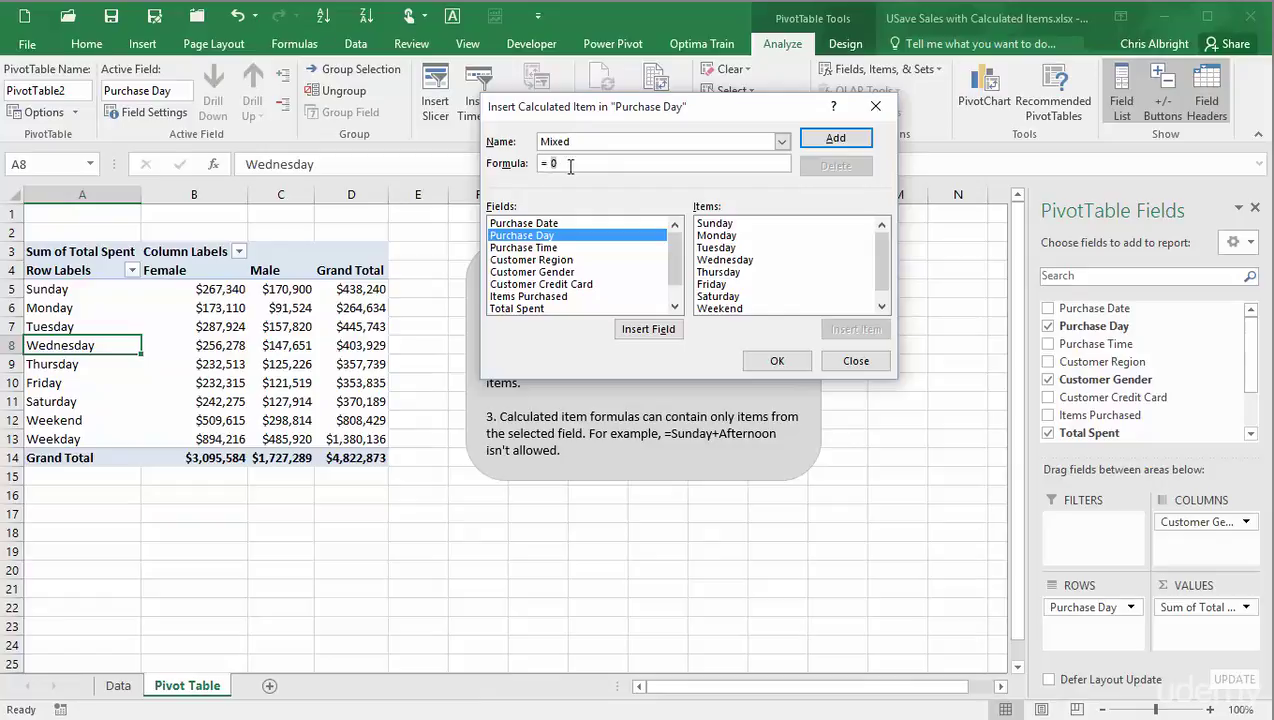
Try to create the Mixed item with the formula = Sunday+ Afternoon, taking Afternoon from the Purchase Time field, and close the calculated item dialog
click(726, 229)
double_click(726, 229)
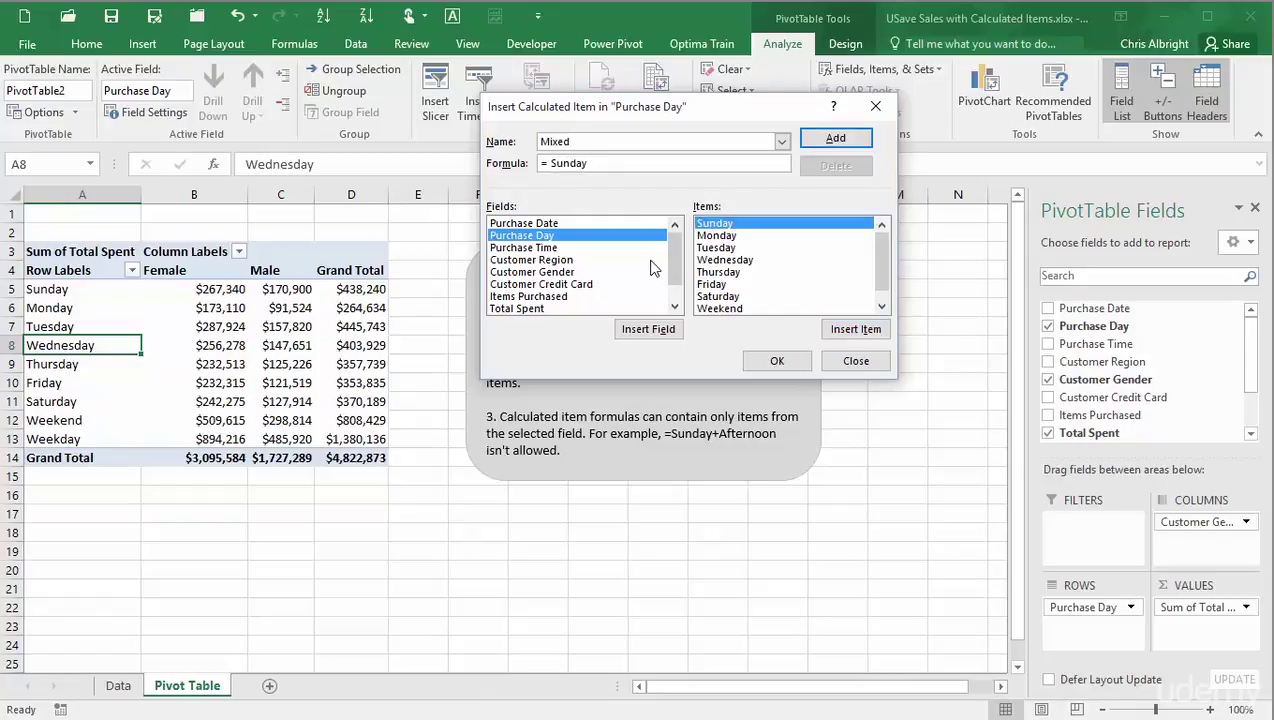
text(+)
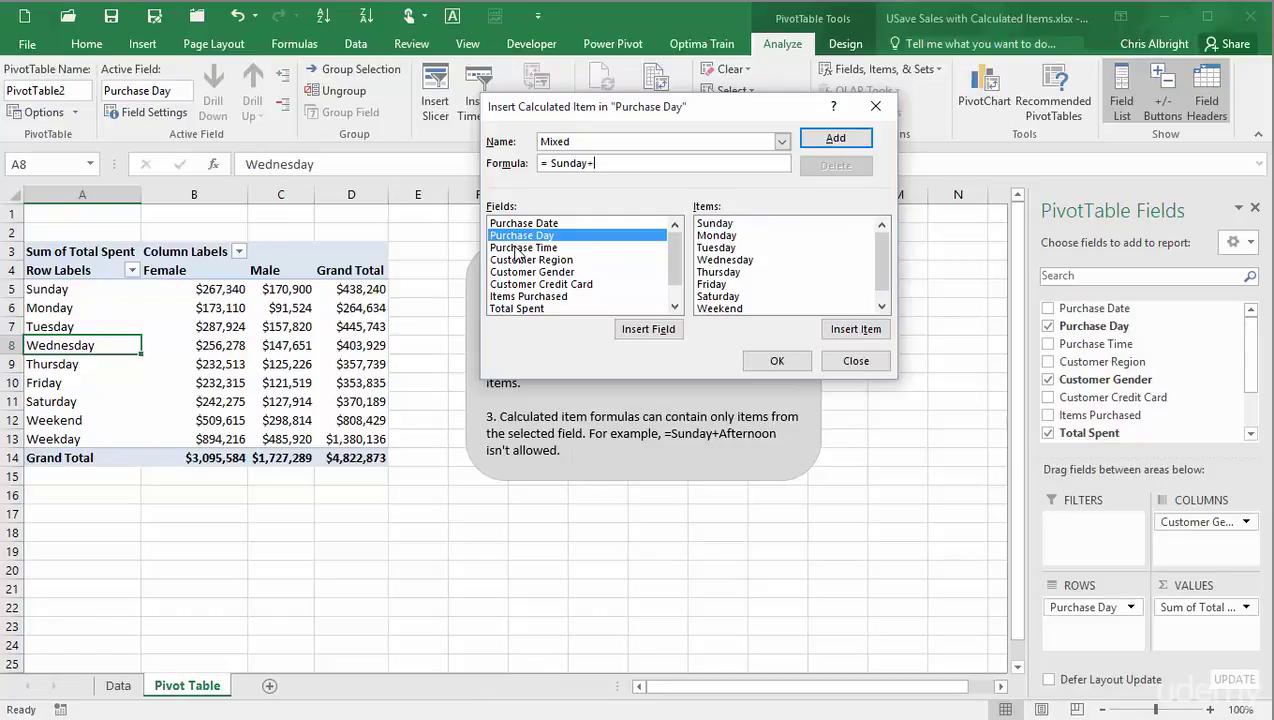
double_click(516, 248)
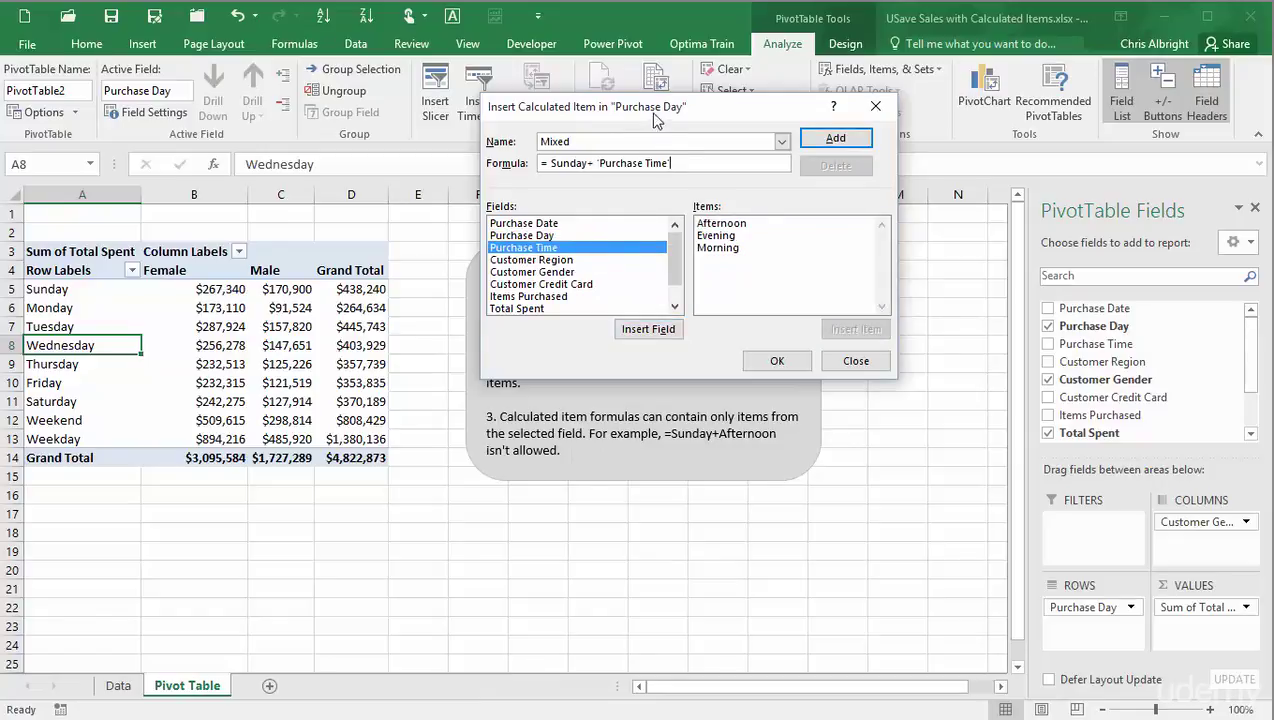
drag(596, 162, 659, 162)
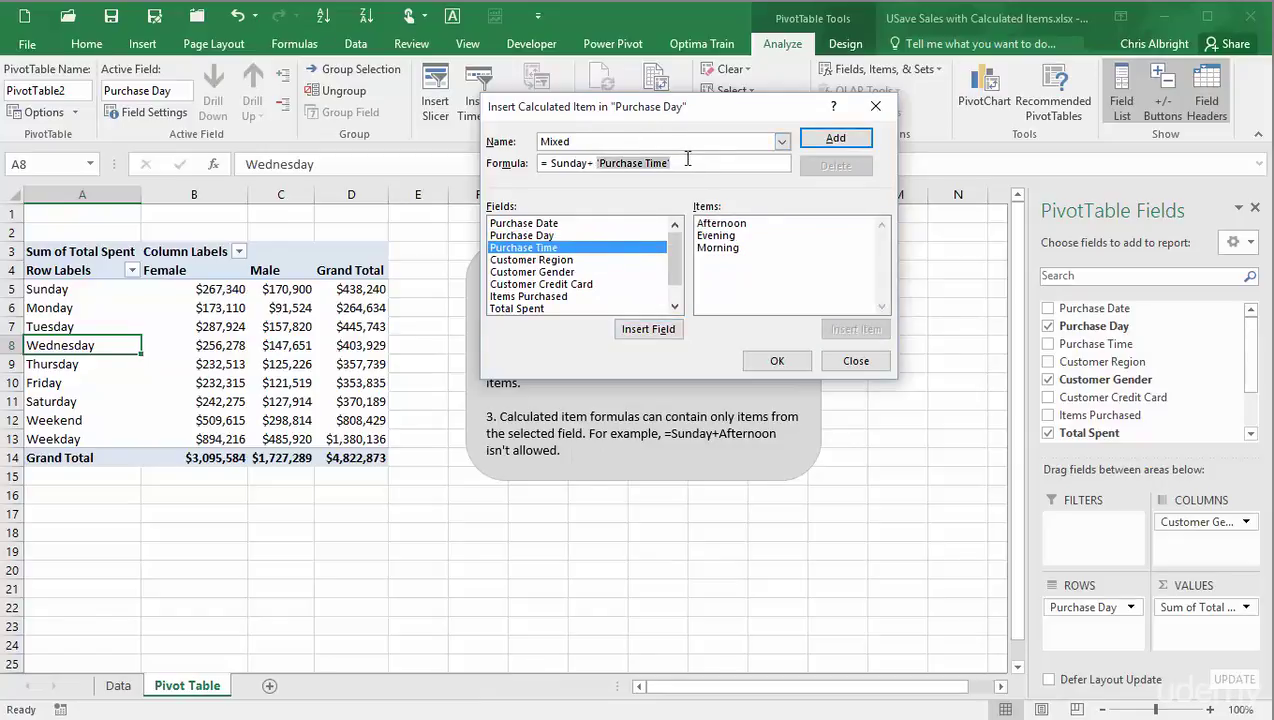
double_click(713, 224)
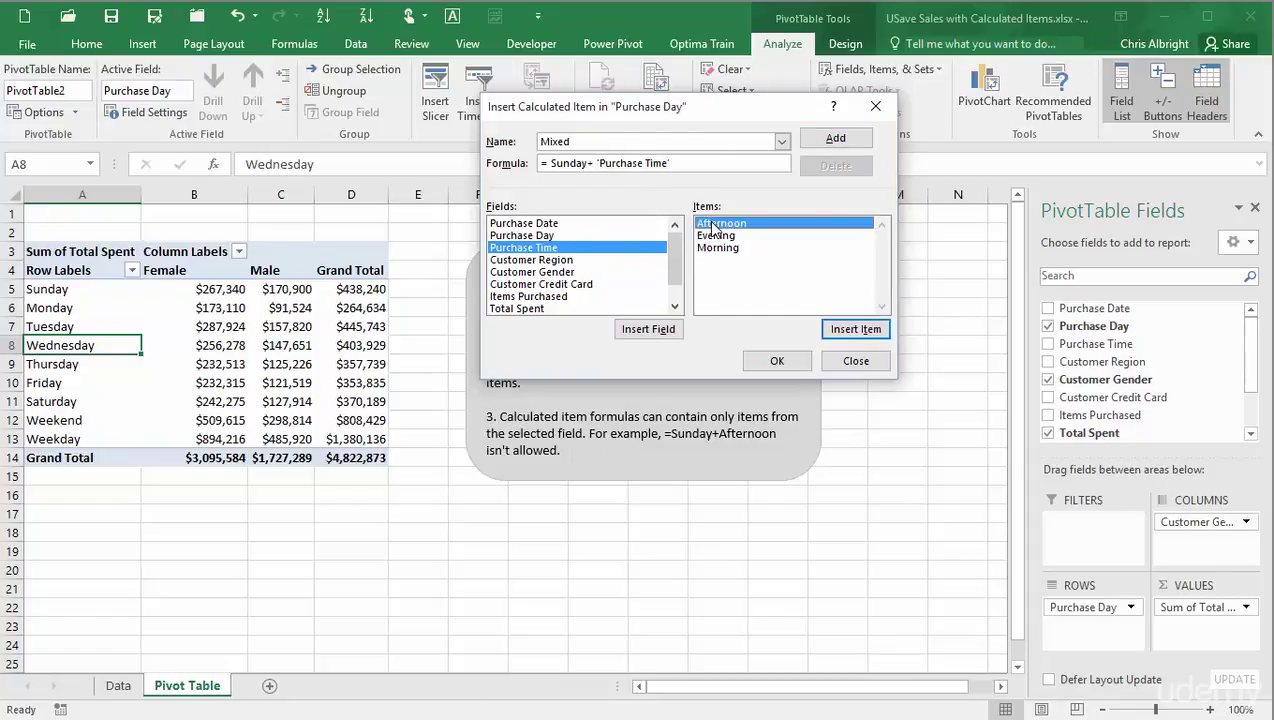
click(778, 362)
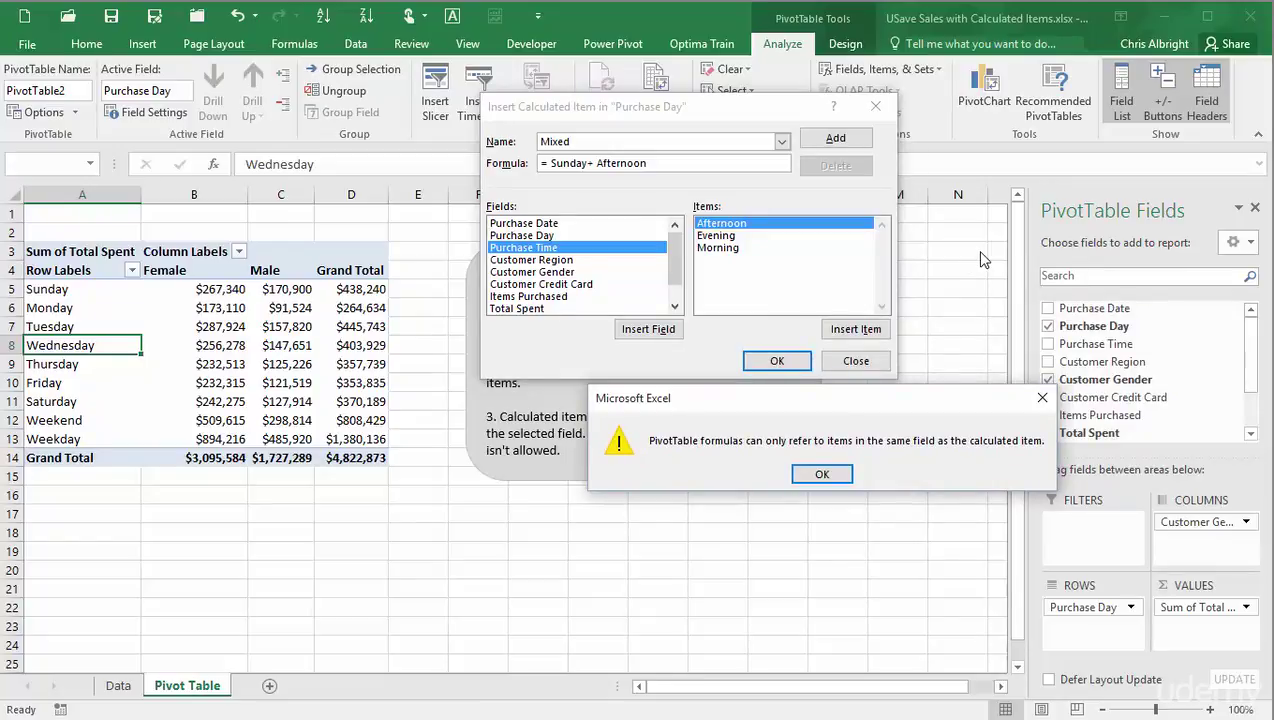
click(820, 476)
click(856, 362)
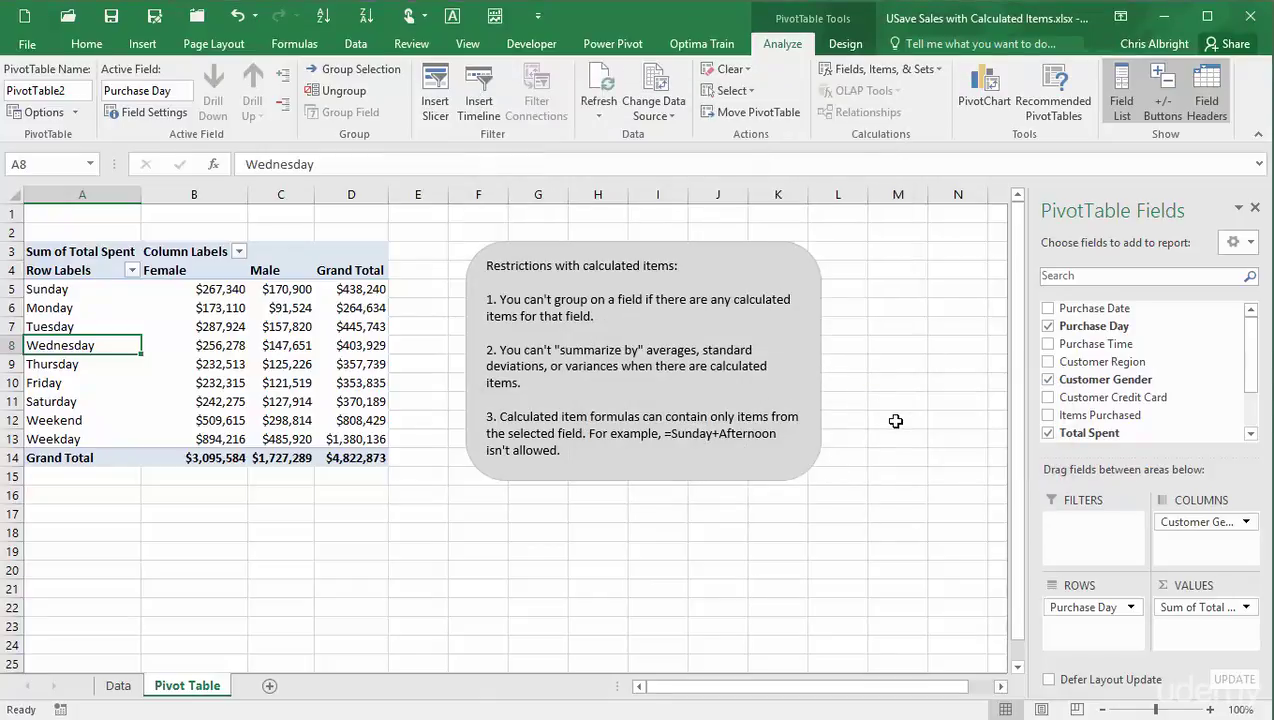